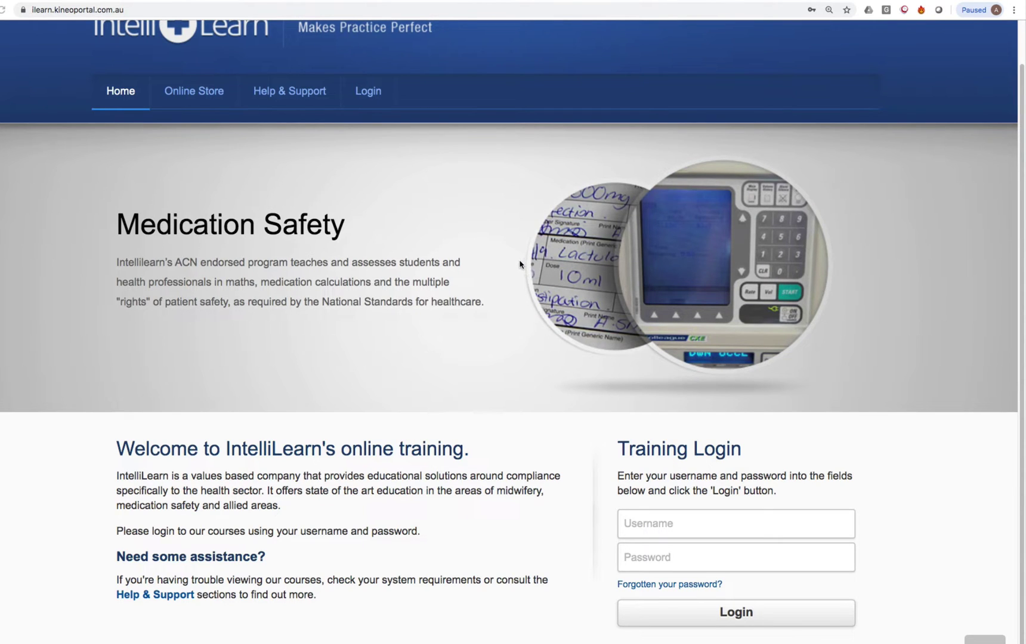
# Log in to the training portal with the account's username and password
pyautogui.moveTo(125, 9); pyautogui.dragTo(23, 5)
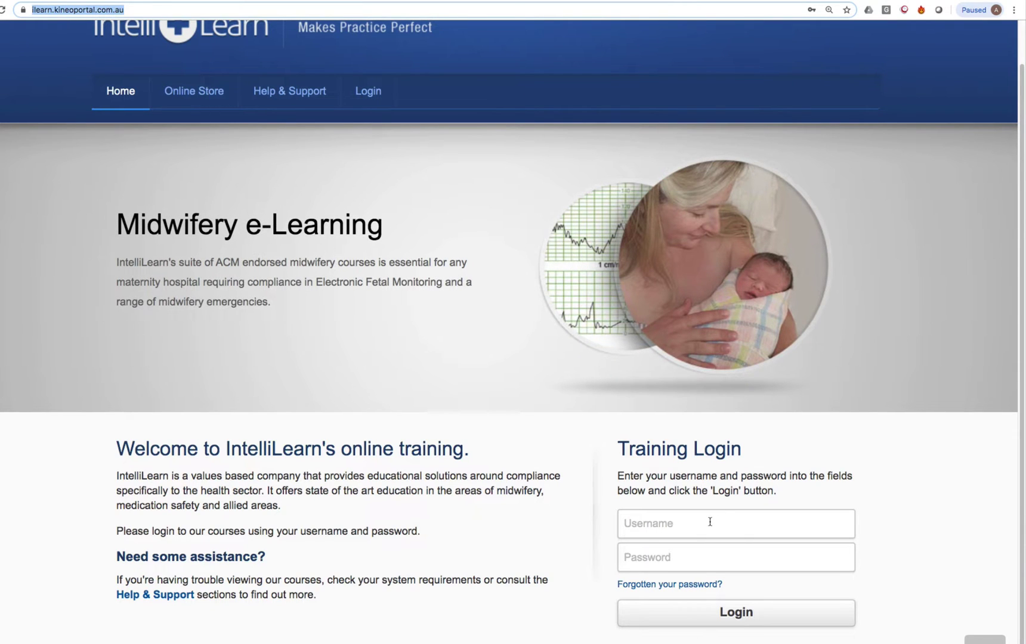
pyautogui.click(707, 522)
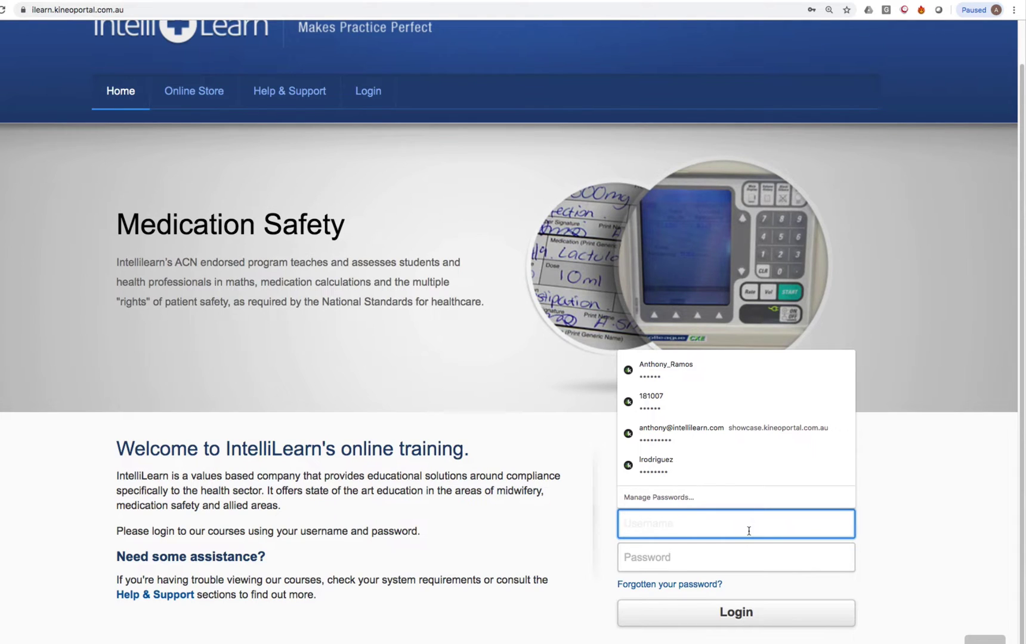
pyautogui.write('ttester')
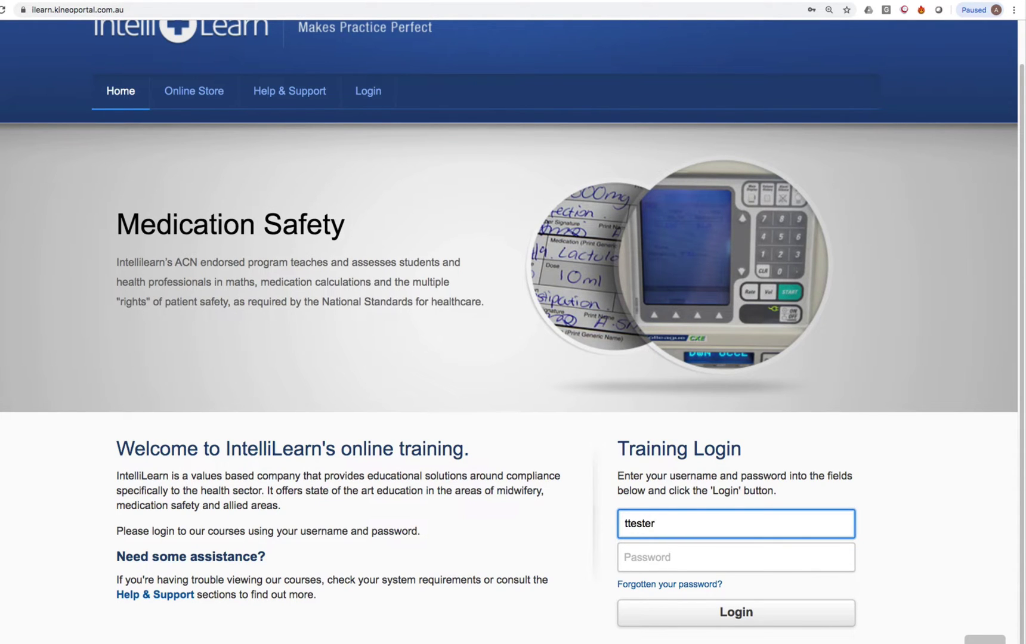
pyautogui.click(703, 555)
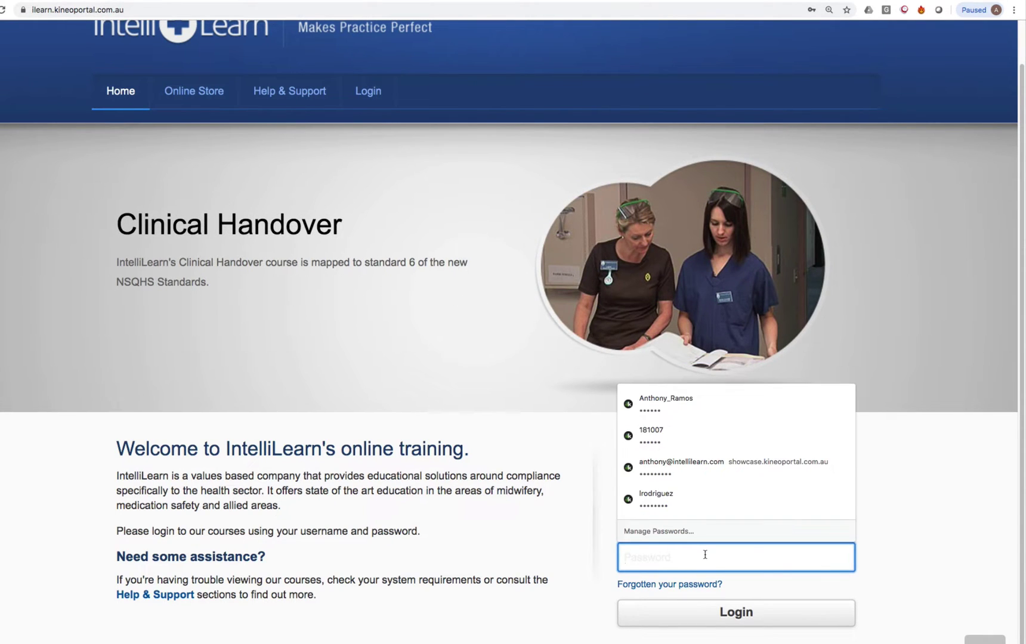
pyautogui.write('********')
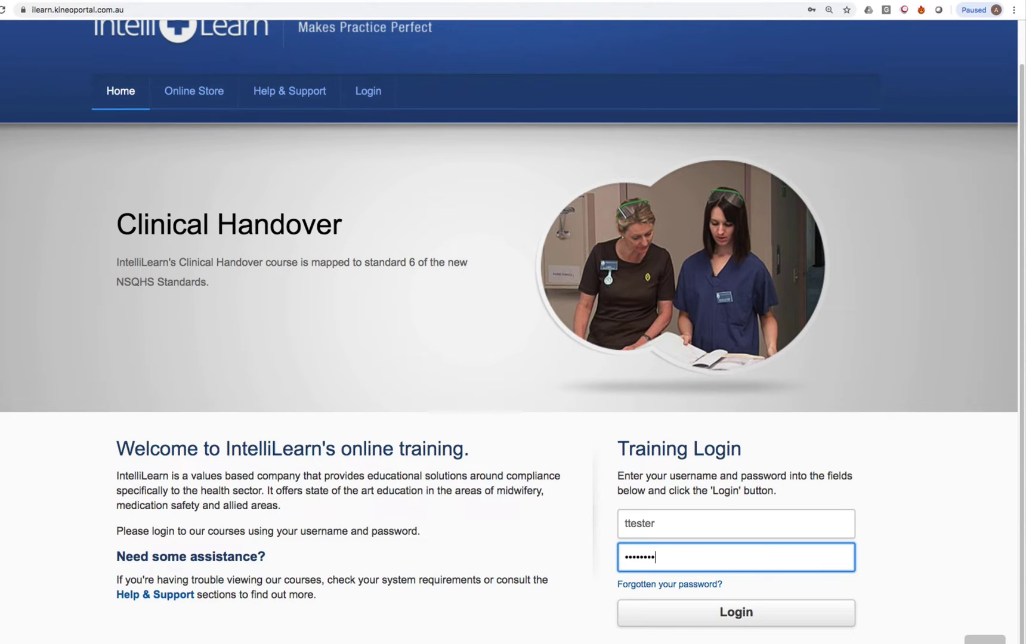
pyautogui.write('*')
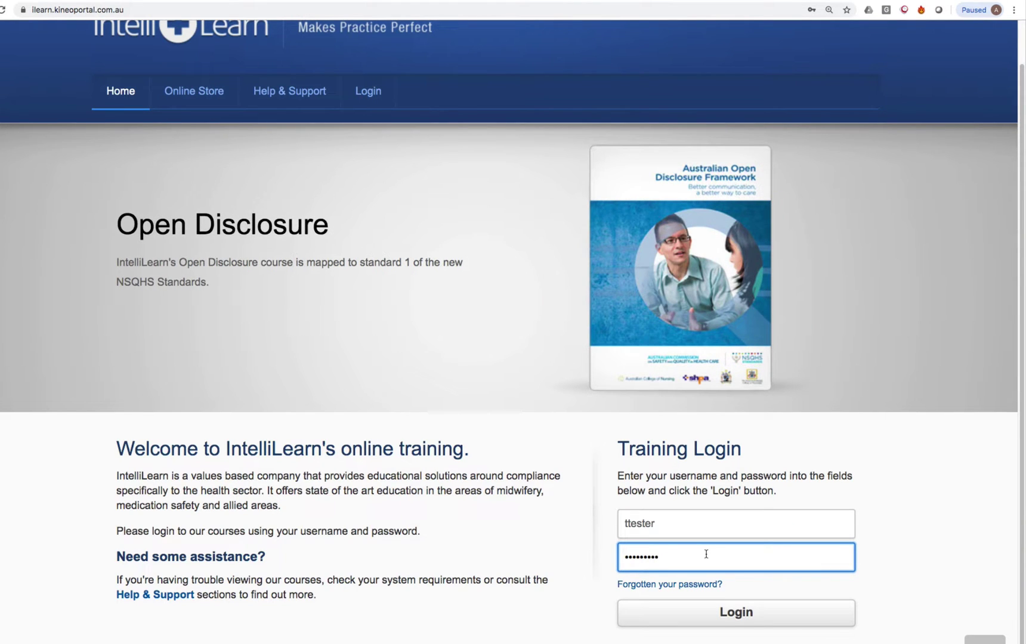
pyautogui.click(738, 617)
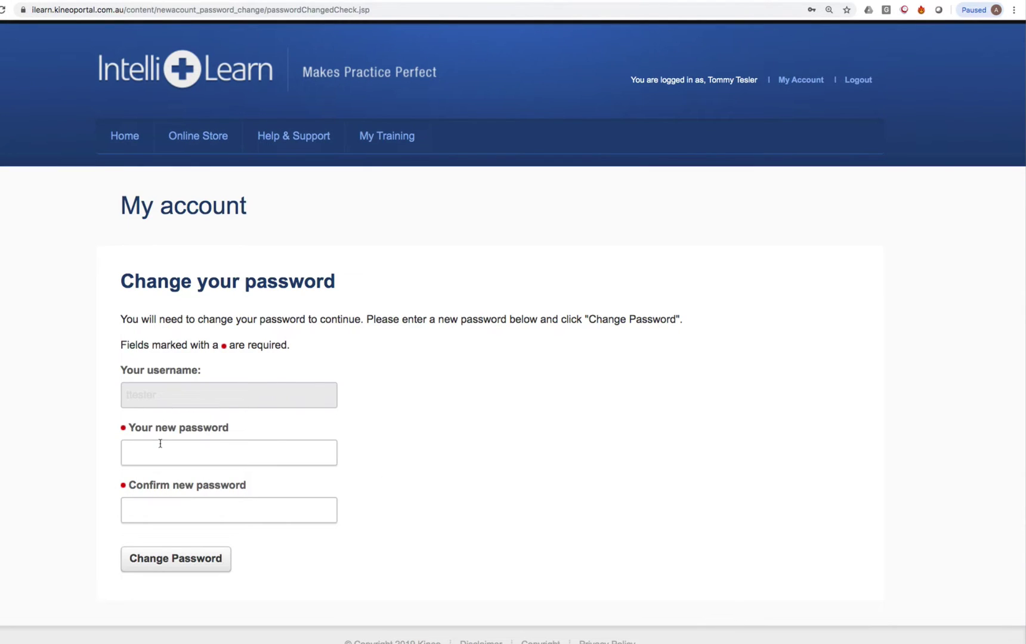
# Set and confirm a new account password, submit the change and continue to the training page
pyautogui.click(174, 450)
pyautogui.write('•••••')
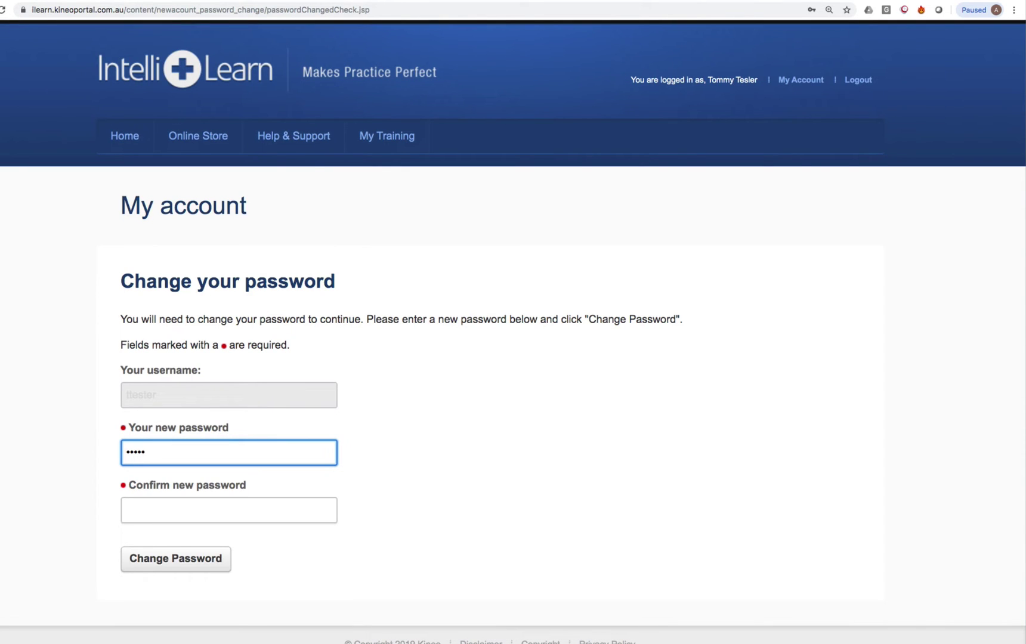
pyautogui.press('super+a')
pyautogui.write('••••••')
pyautogui.click(150, 509)
pyautogui.write('••••••')
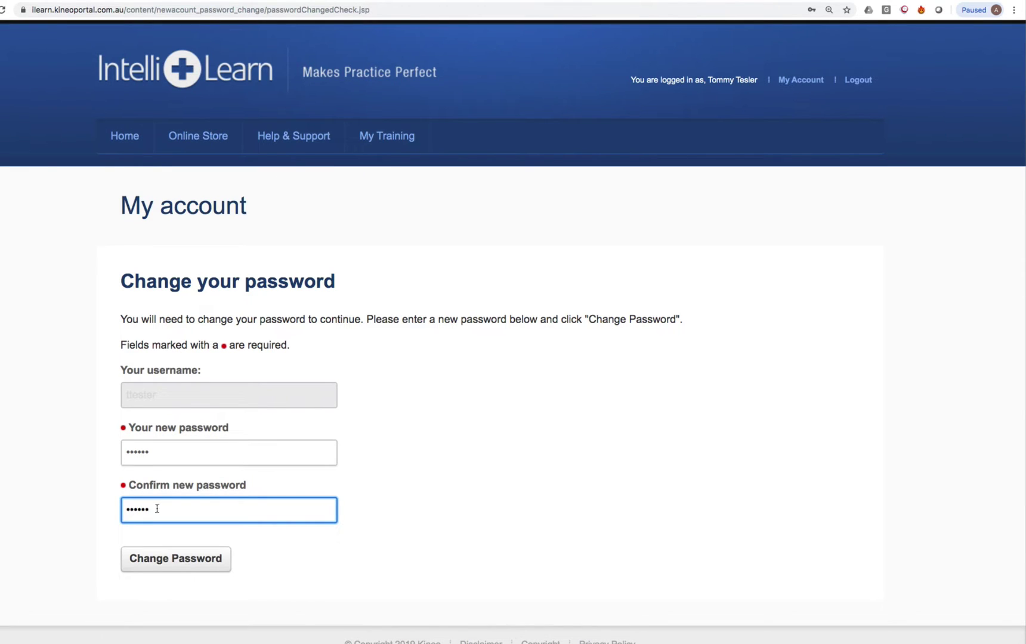
pyautogui.click(157, 568)
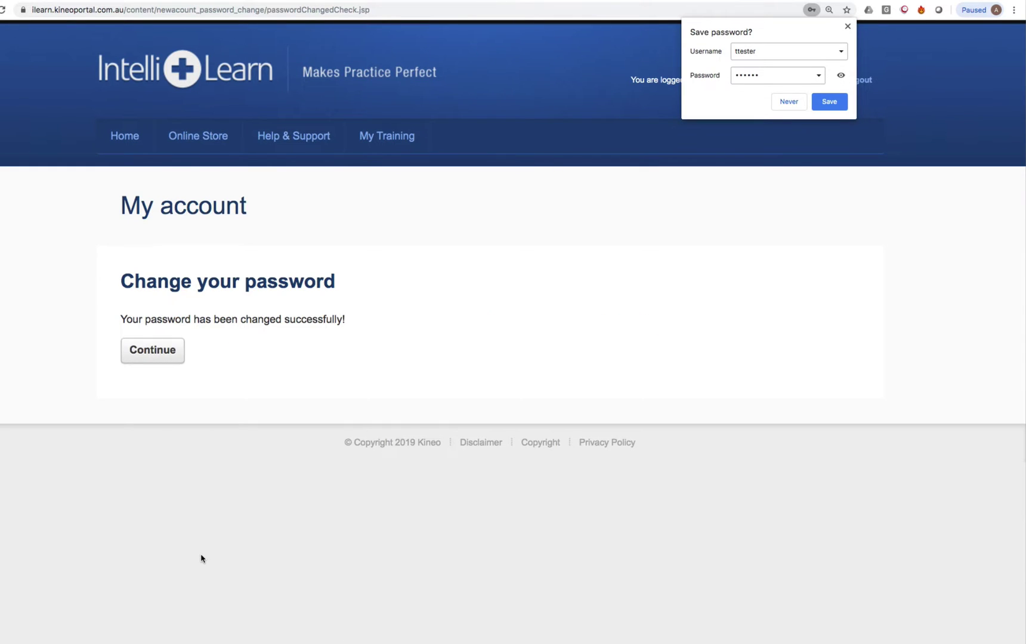
pyautogui.click(149, 349)
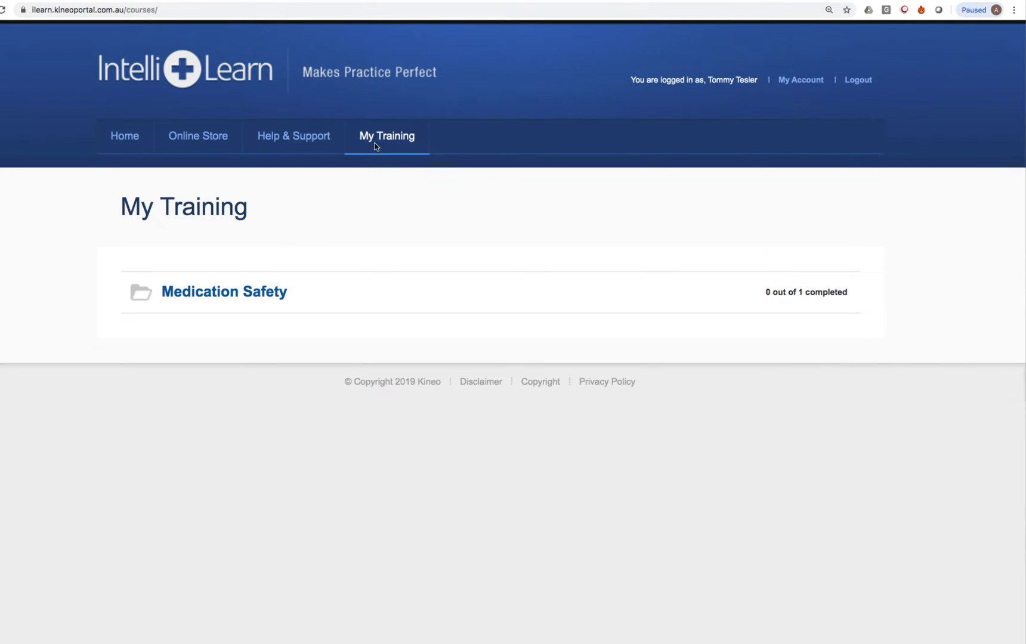
# Open the Med Safe course in the Medication Safety folder
pyautogui.click(224, 297)
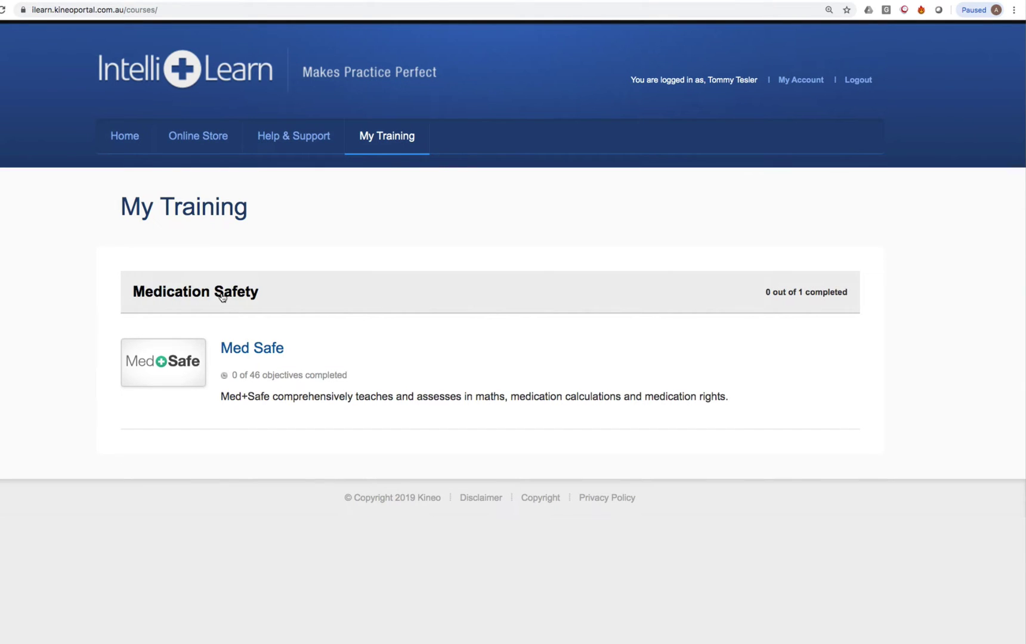
pyautogui.click(254, 354)
pyautogui.scroll(-2, 346, 349)
pyautogui.scroll(-3, 349, 346)
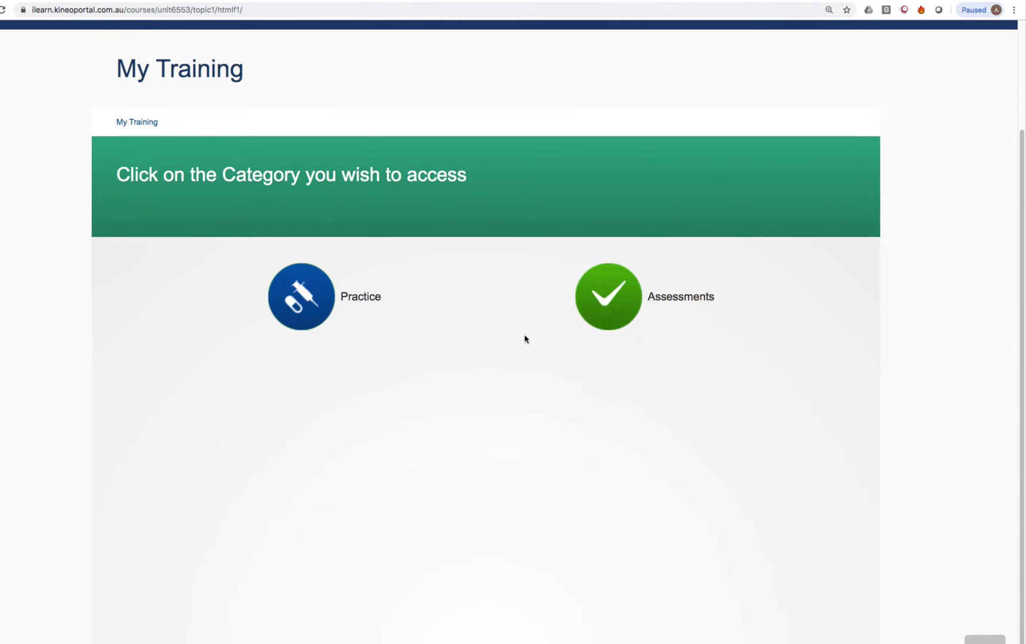
# Examine the Practice and Assessments categories and the topics offered under each of the four practice areas
pyautogui.scroll(-1, 517, 343)
pyautogui.scroll(-1, 516, 344)
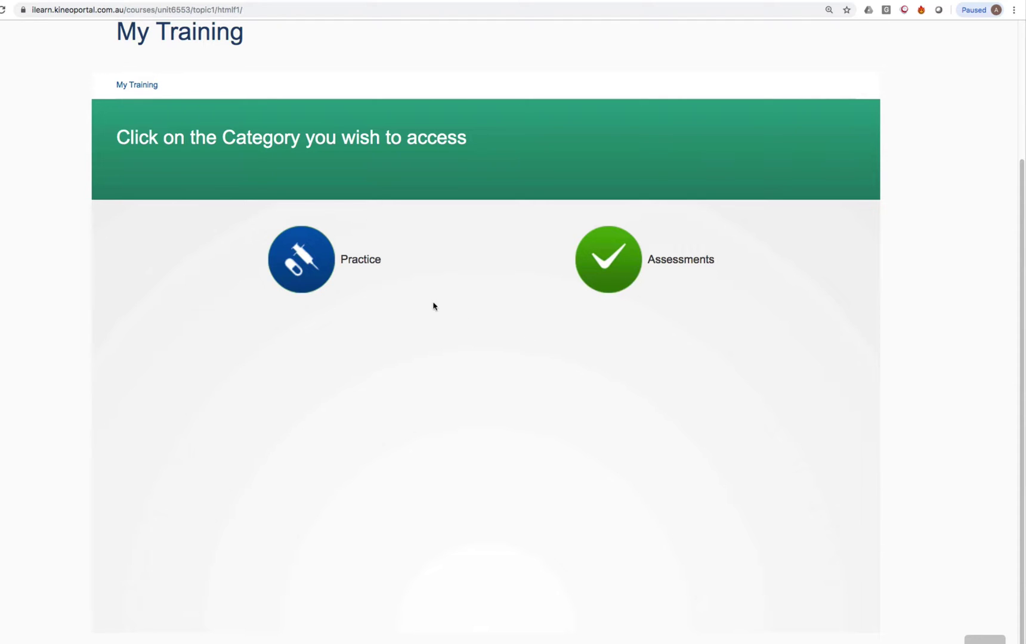
pyautogui.click(308, 266)
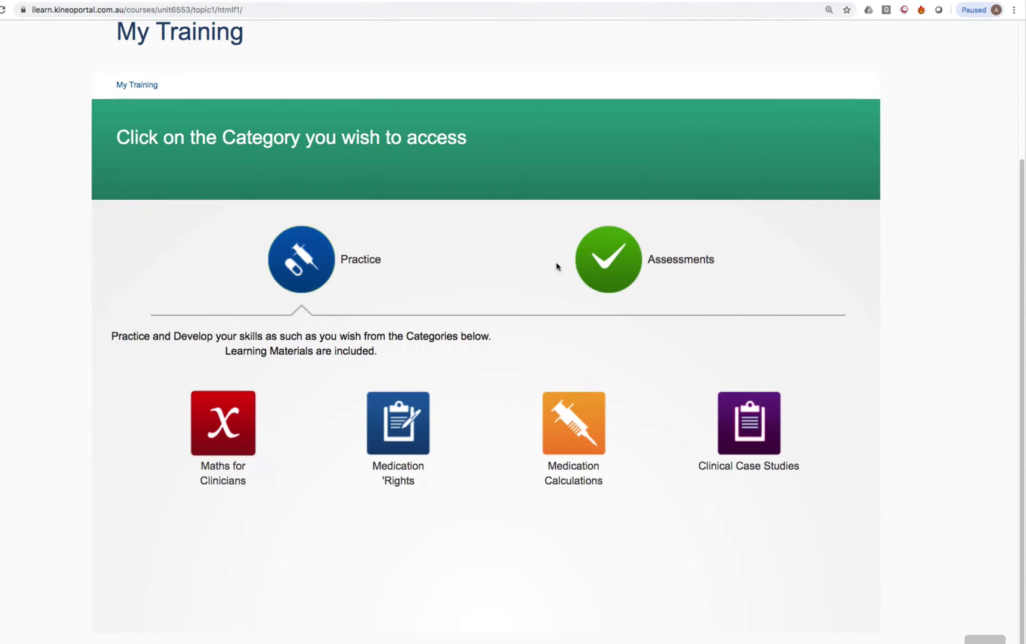
pyautogui.click(591, 268)
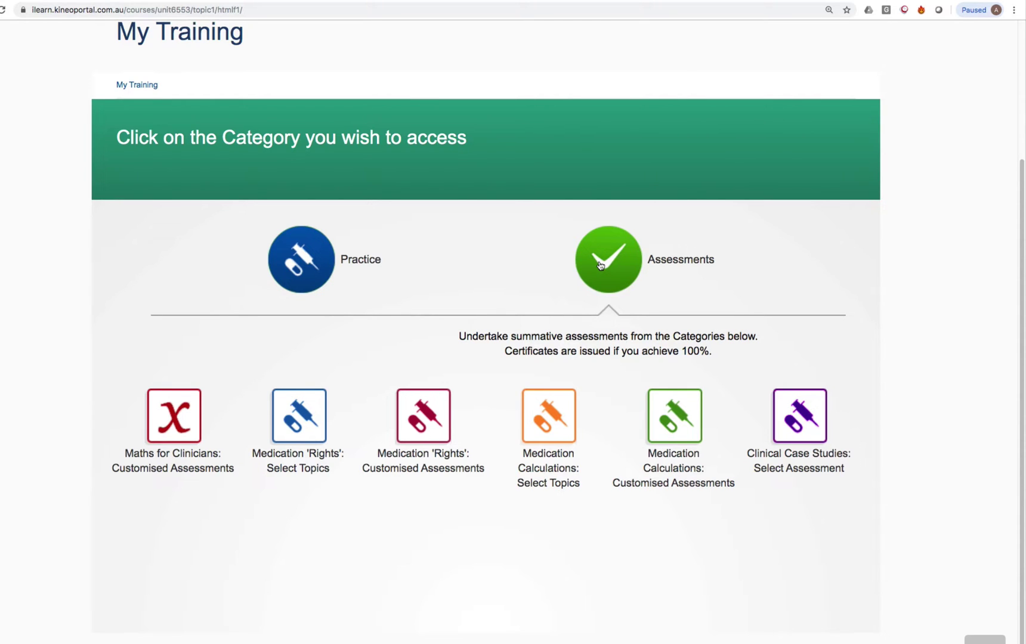
pyautogui.click(316, 266)
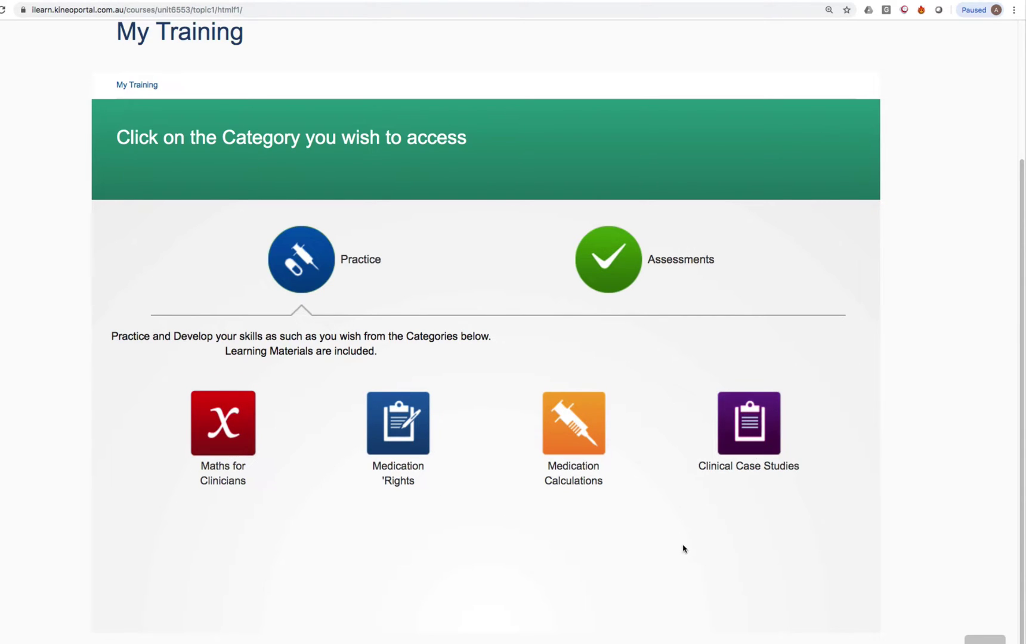
pyautogui.scroll(-1, 687, 546)
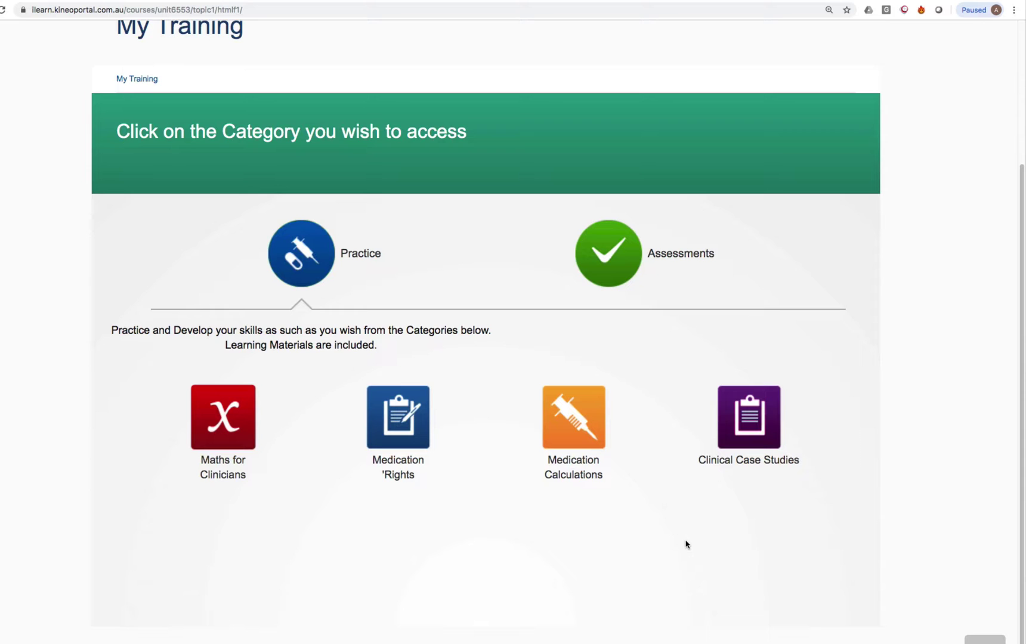
pyautogui.click(214, 442)
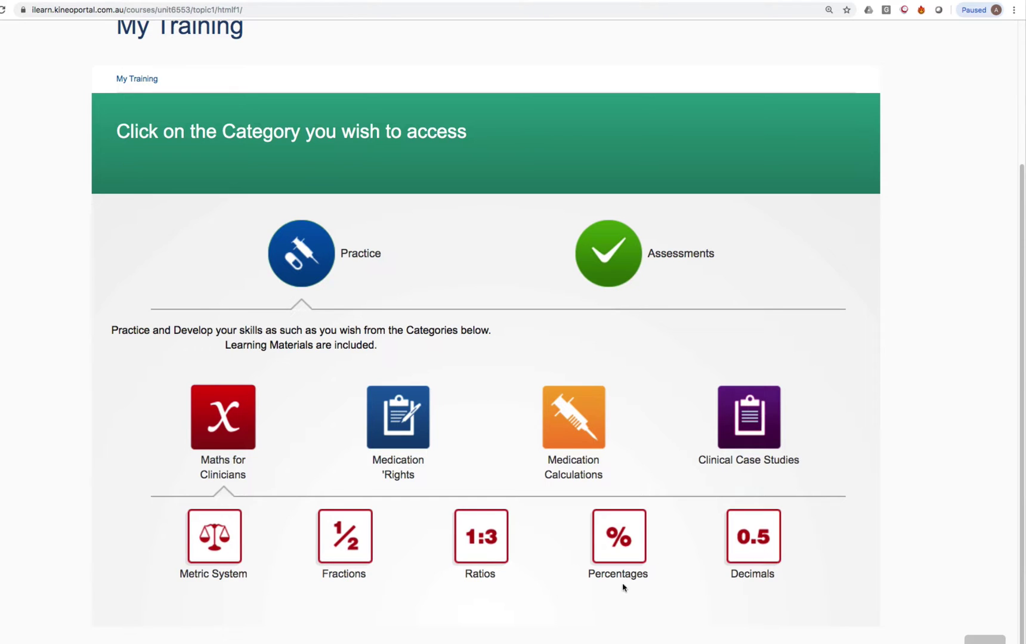
pyautogui.click(408, 444)
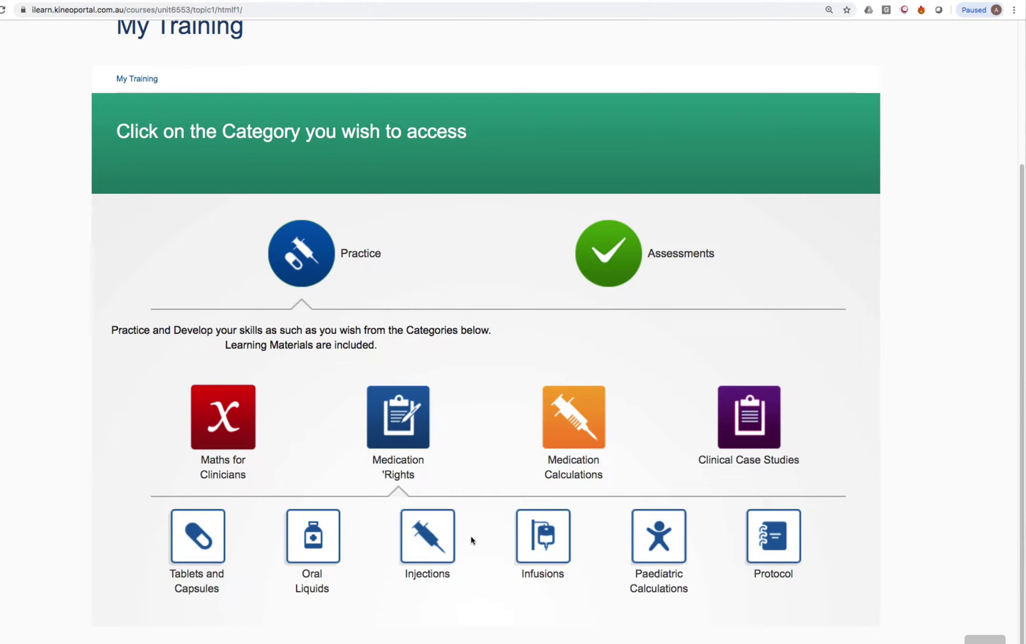
pyautogui.click(571, 451)
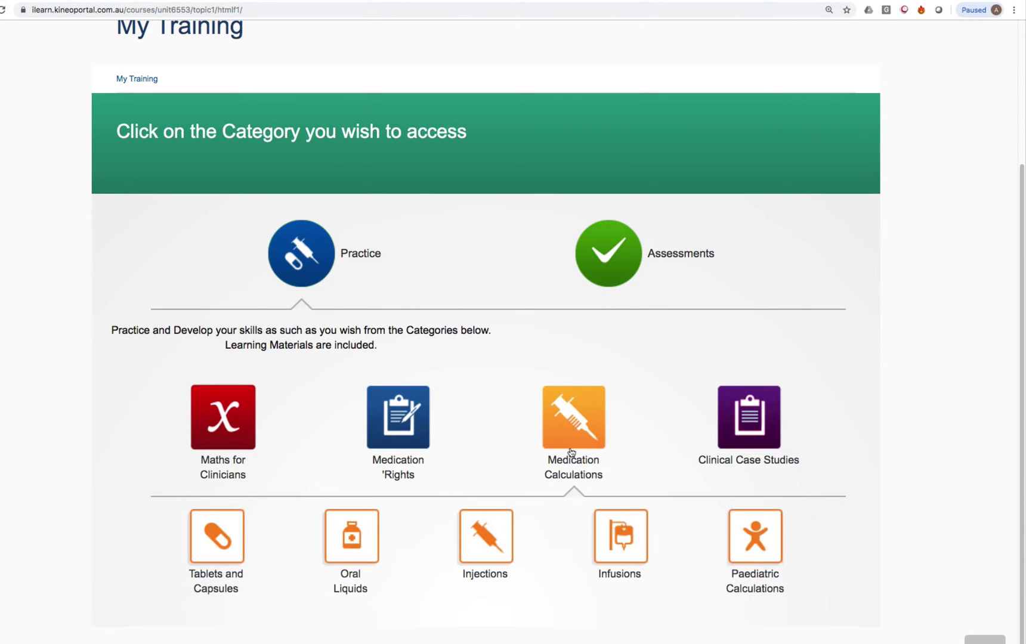
pyautogui.click(734, 436)
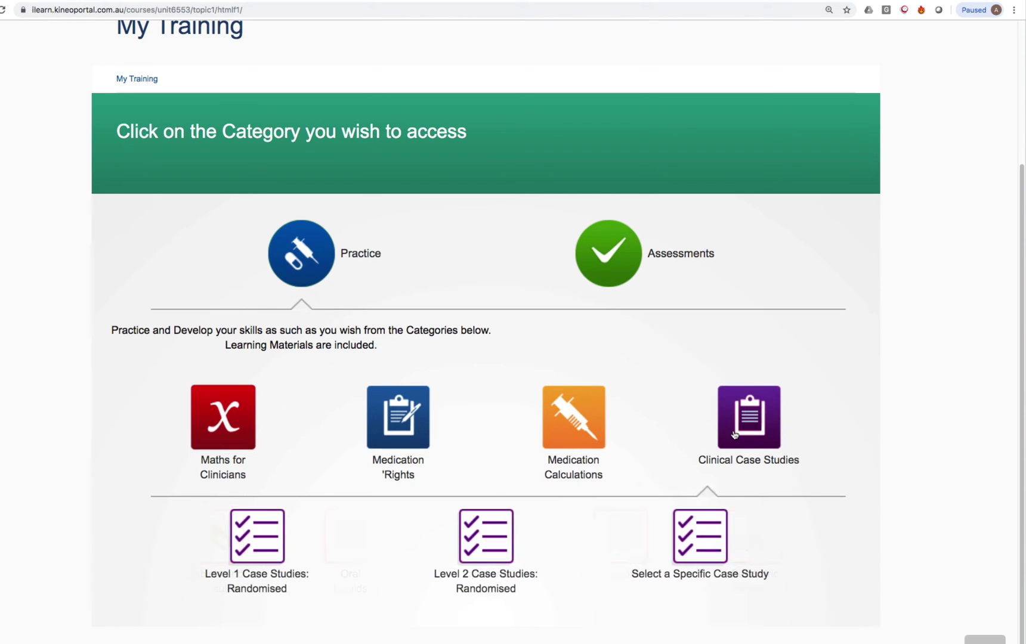
pyautogui.click(207, 439)
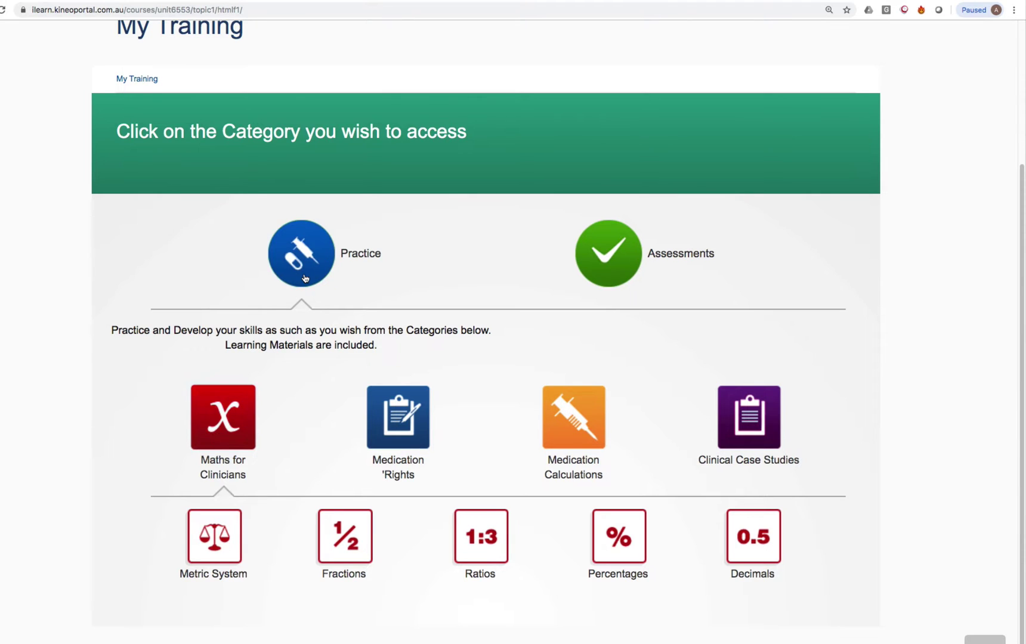
# Open the Metric System topic of the Maths for Clinicians practice area
pyautogui.click(281, 260)
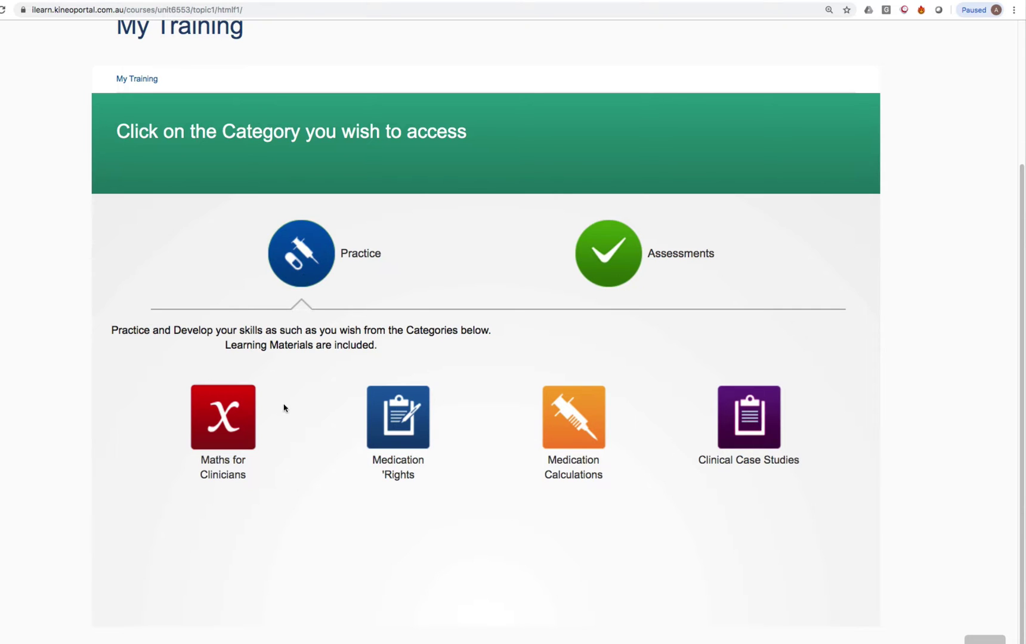
pyautogui.click(214, 432)
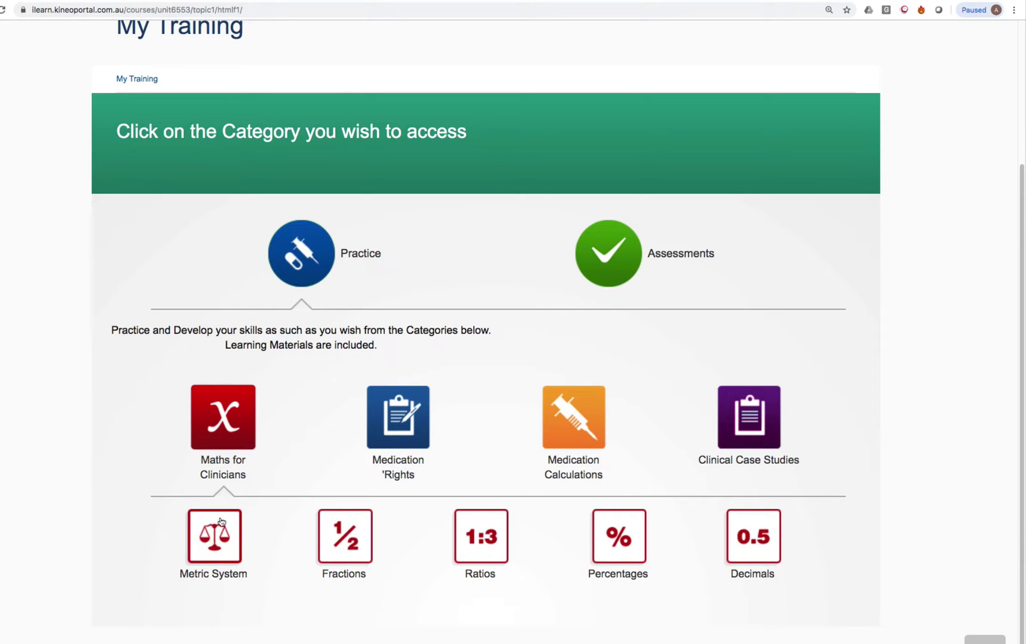
pyautogui.click(215, 548)
pyautogui.scroll(-3, 216, 545)
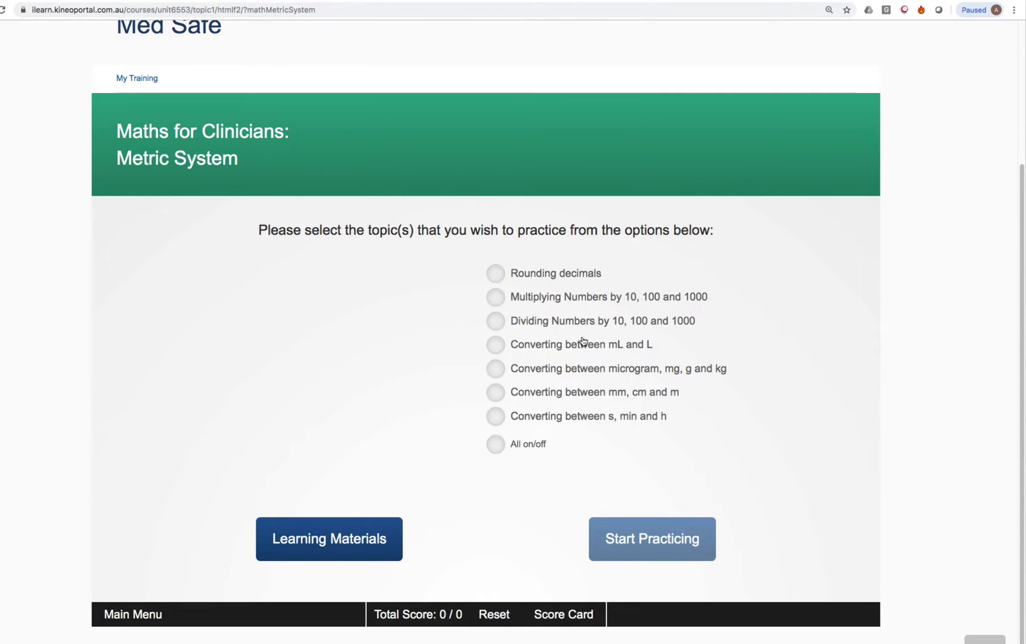
# Start practicing the three conversion topics for mL and L, for microgram, mg, g and kg, and for mm, cm and m
pyautogui.click(540, 347)
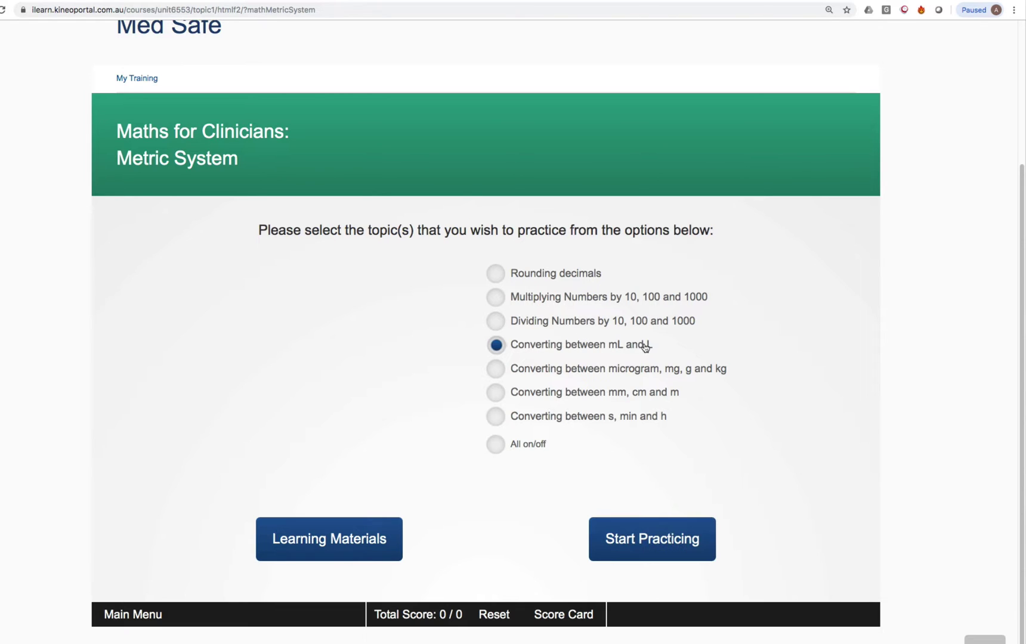
pyautogui.click(538, 372)
pyautogui.click(543, 396)
pyautogui.click(651, 547)
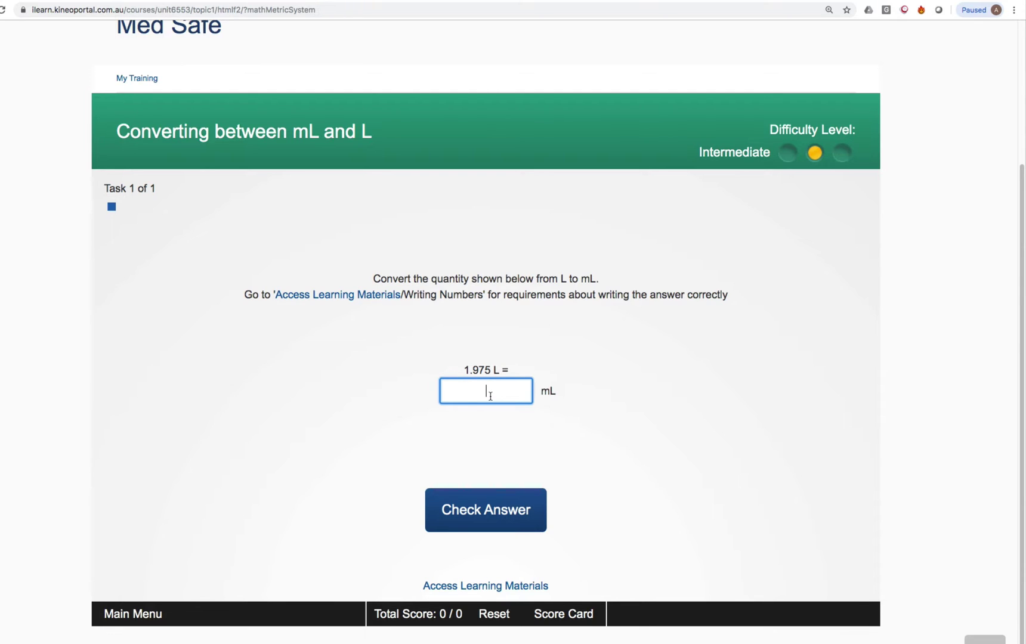
# Answer the 1.975 L question with 1975 mL and the following 2.1 g question with 2100 mg, checking each answer
pyautogui.write('1975')
pyautogui.click(493, 509)
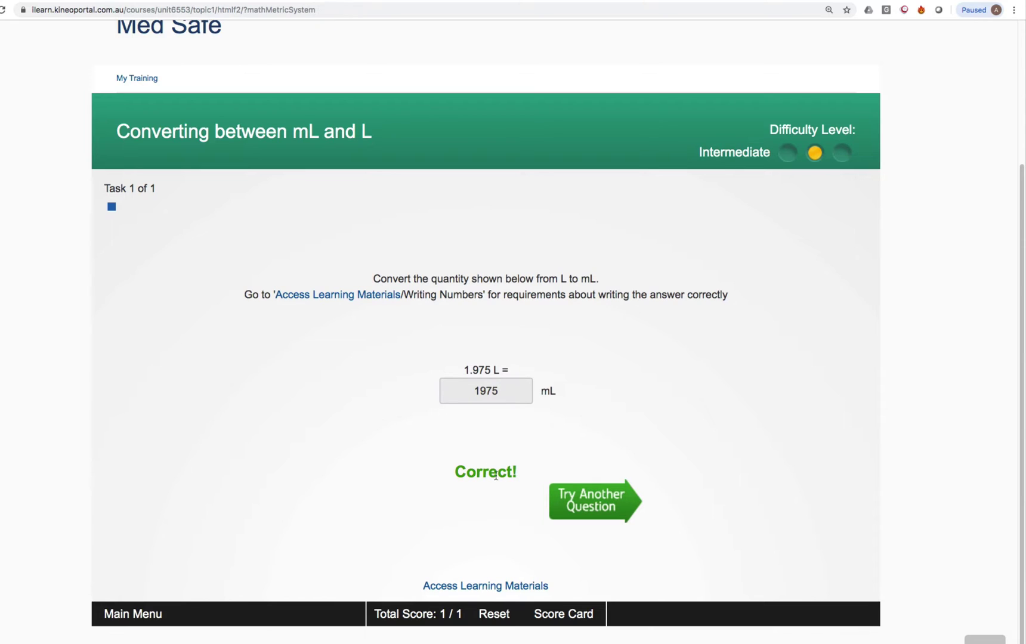
pyautogui.click(589, 506)
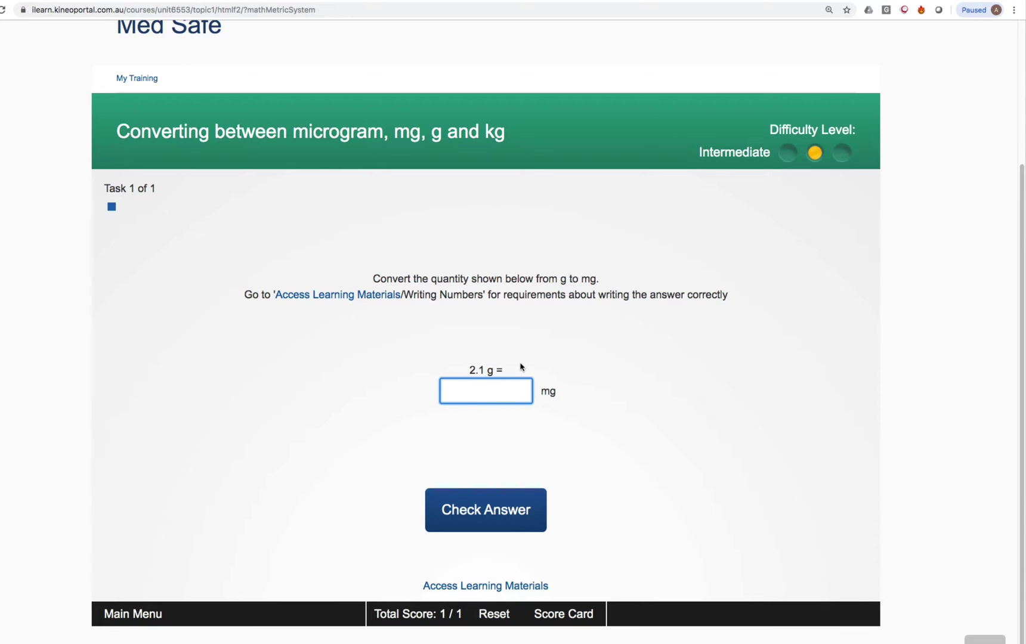
pyautogui.write('2100')
pyautogui.click(496, 502)
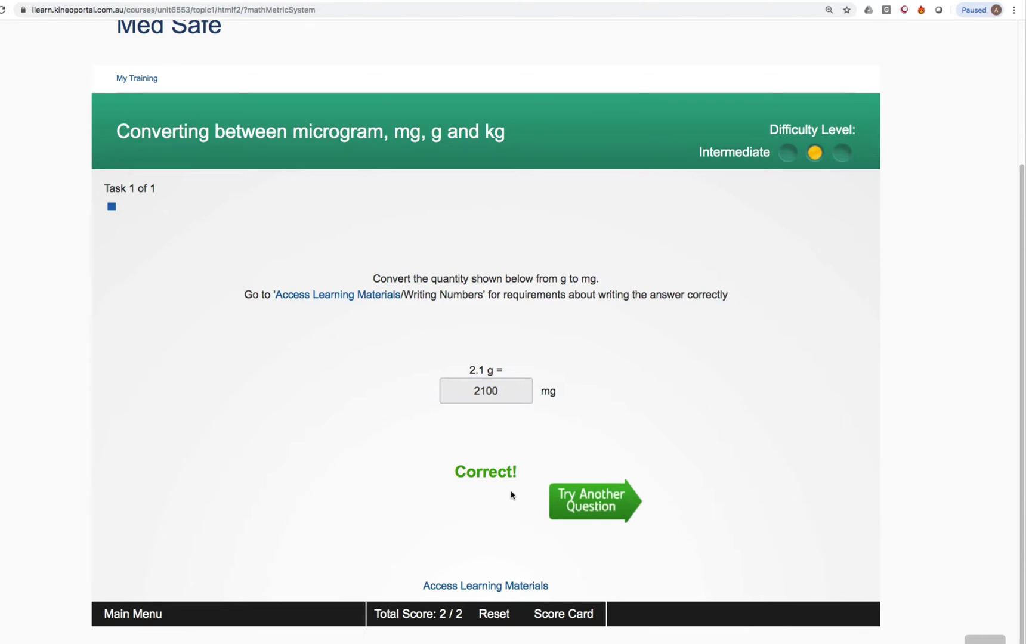
# Continue to the 60 mm question and answer 6 cm, and submit 23 L for the following 2300 mL question
pyautogui.click(592, 501)
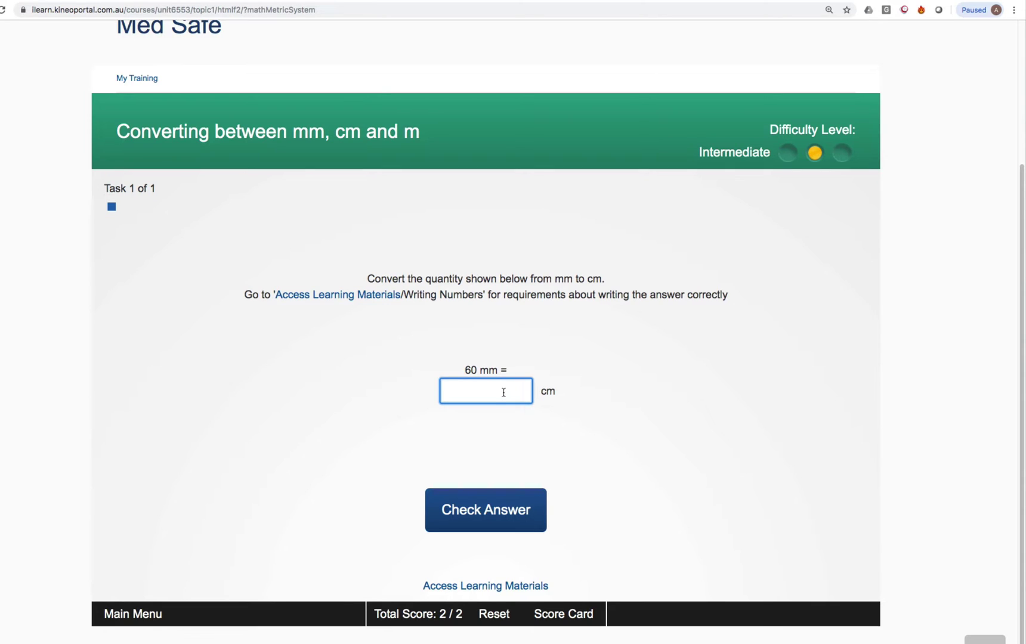
pyautogui.write('6')
pyautogui.click(504, 517)
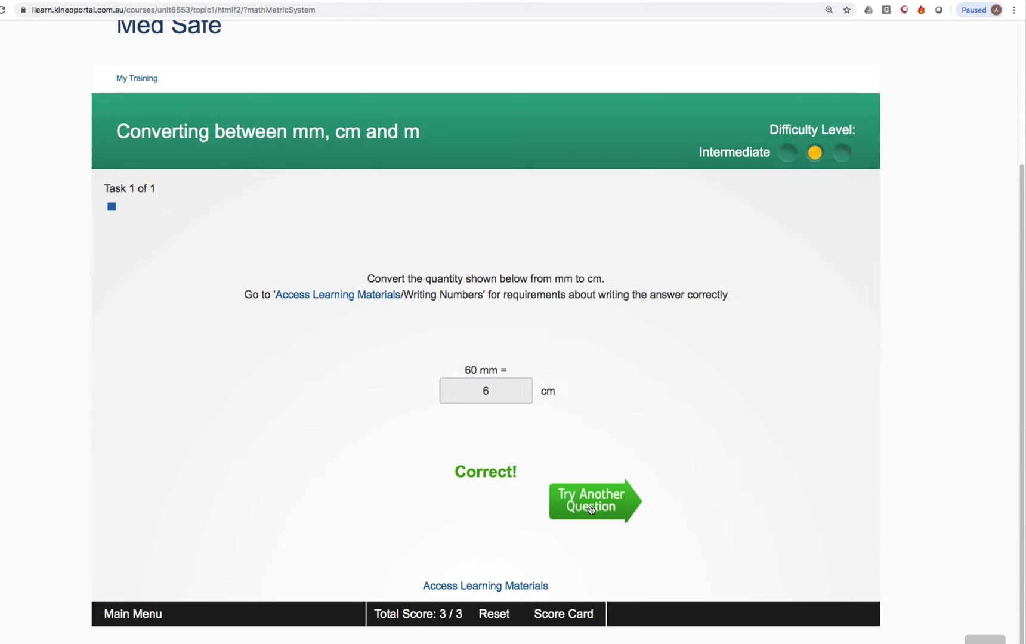
pyautogui.click(590, 509)
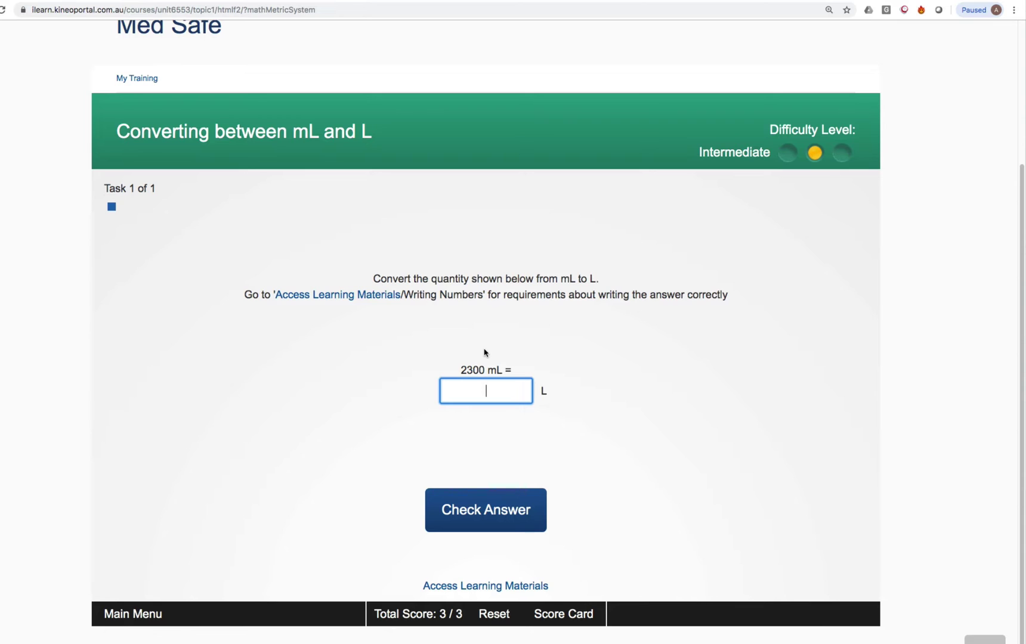
pyautogui.write('23')
pyautogui.click(501, 514)
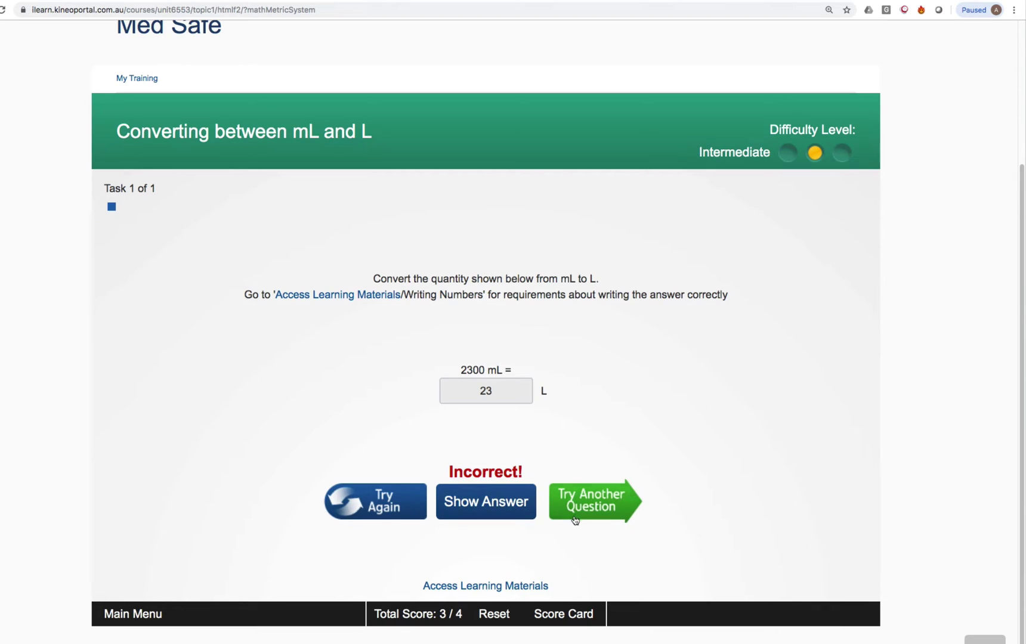
# Retry the 2300 mL question with 244 L, reveal its correct answer and continue to another question
pyautogui.click(389, 509)
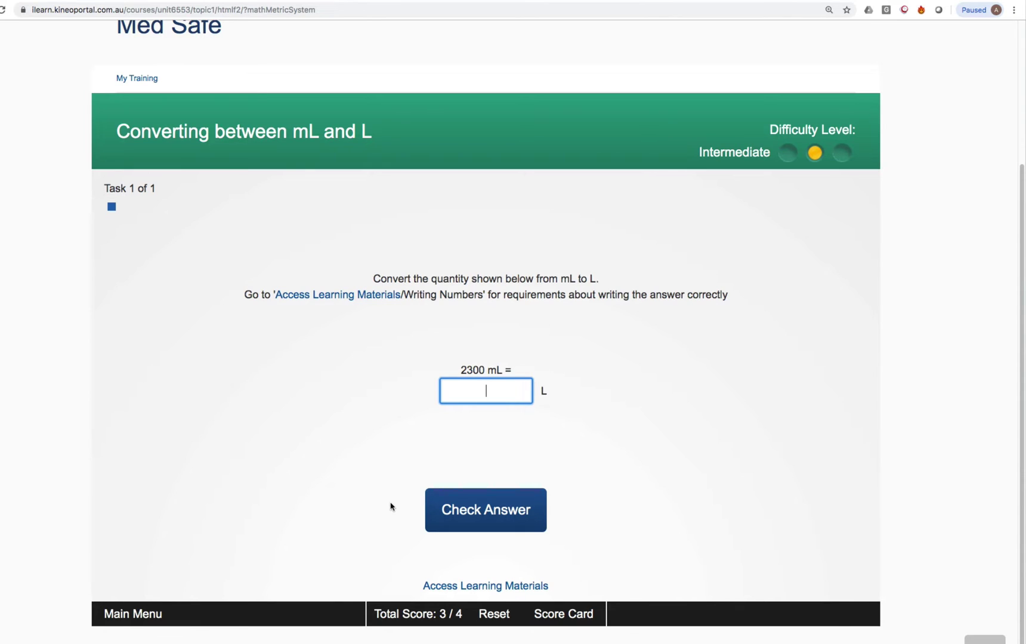
pyautogui.write('244')
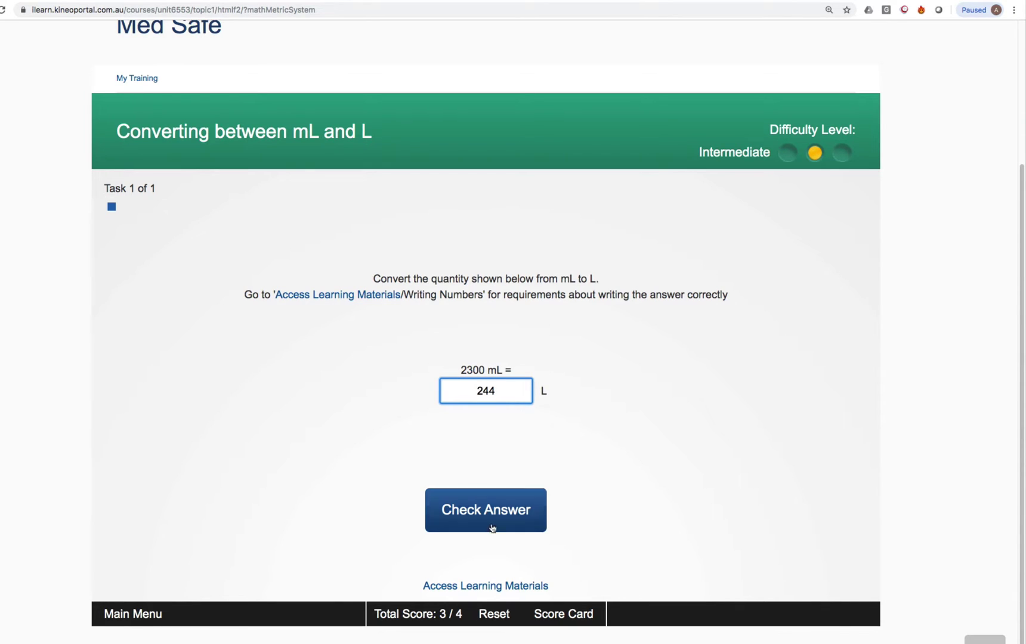
pyautogui.click(490, 526)
pyautogui.click(505, 506)
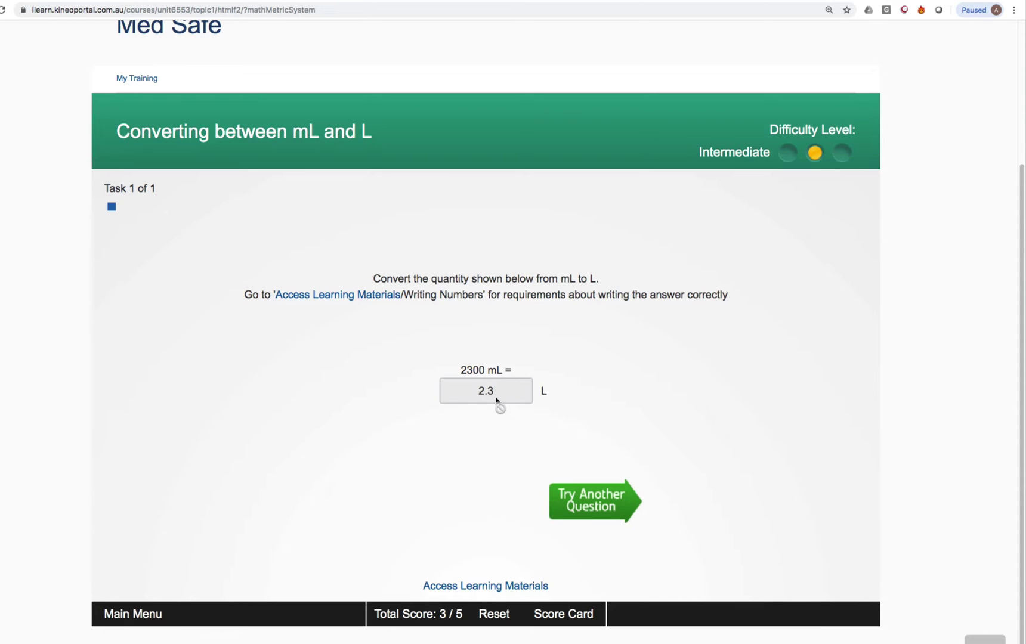
pyautogui.click(579, 493)
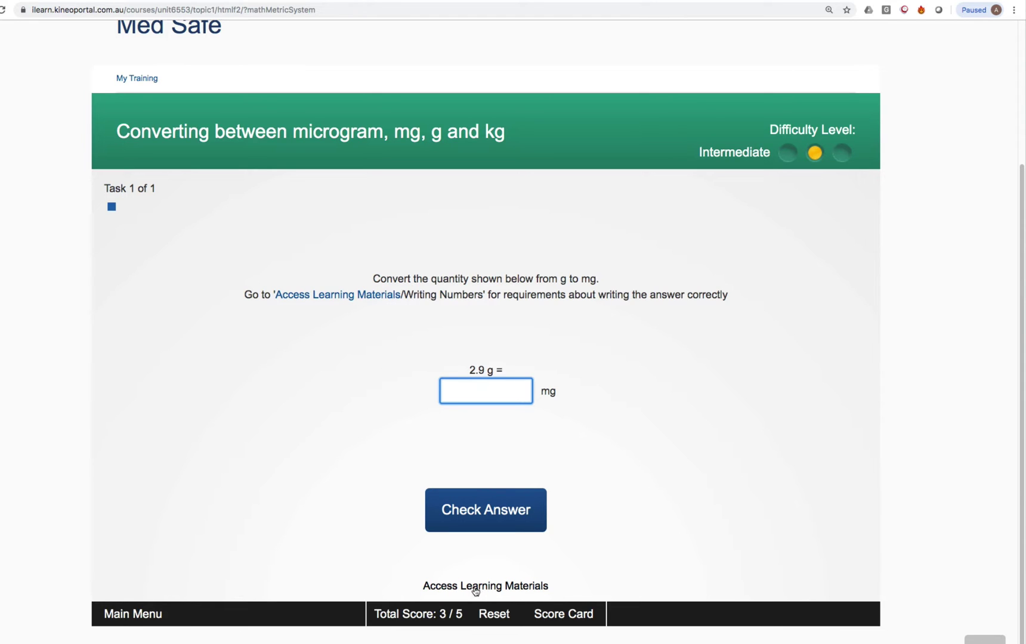
# Open the learning materials for the 2.9 g question and play the muted Examples (Pt1) conversion video, skipping ahead in it
pyautogui.click(492, 589)
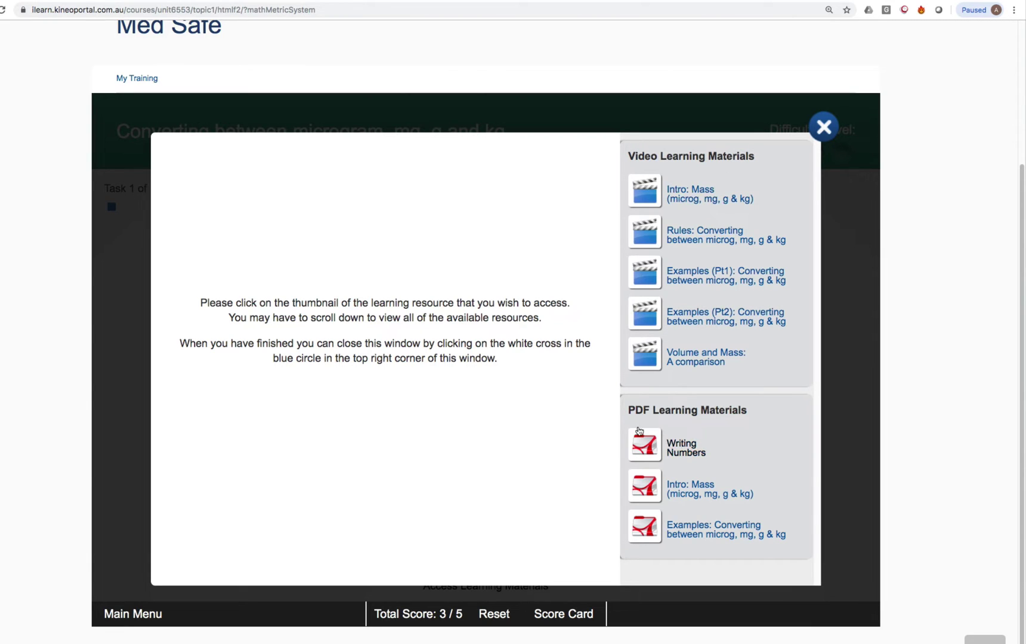
pyautogui.click(720, 277)
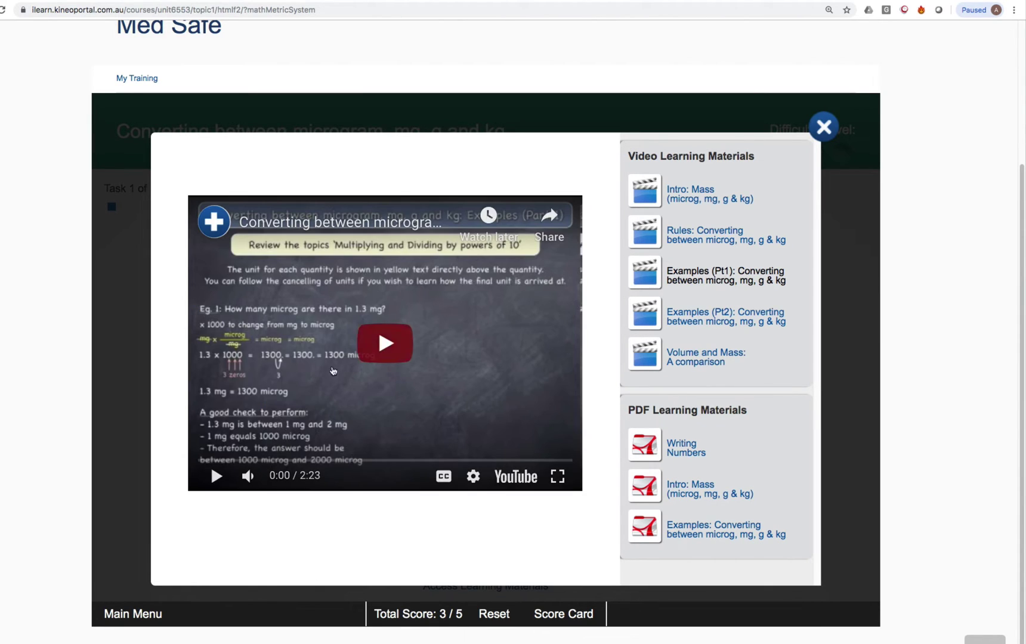
pyautogui.click(398, 333)
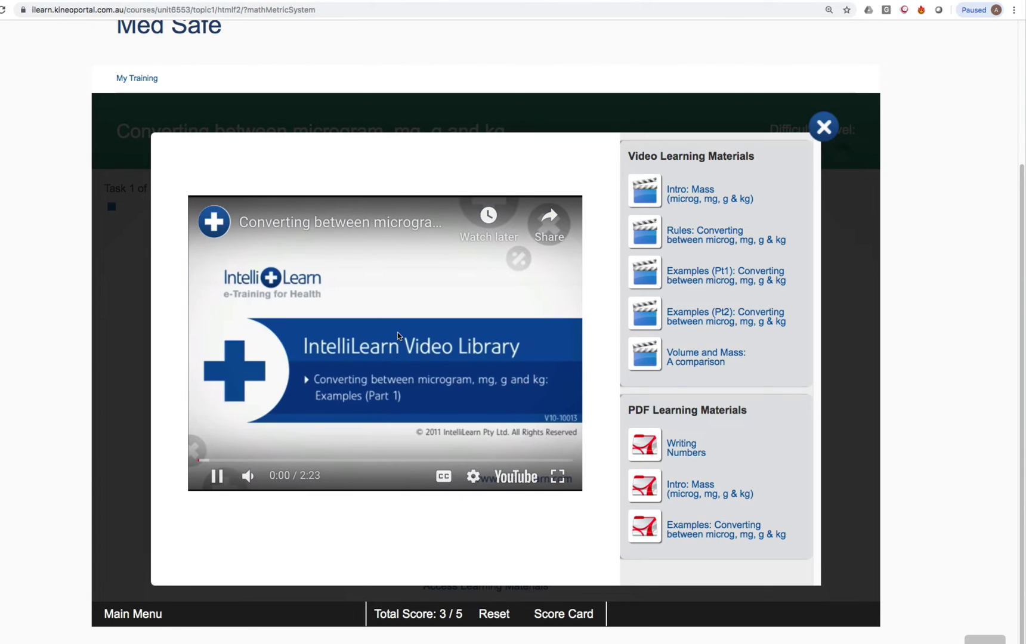
pyautogui.click(248, 476)
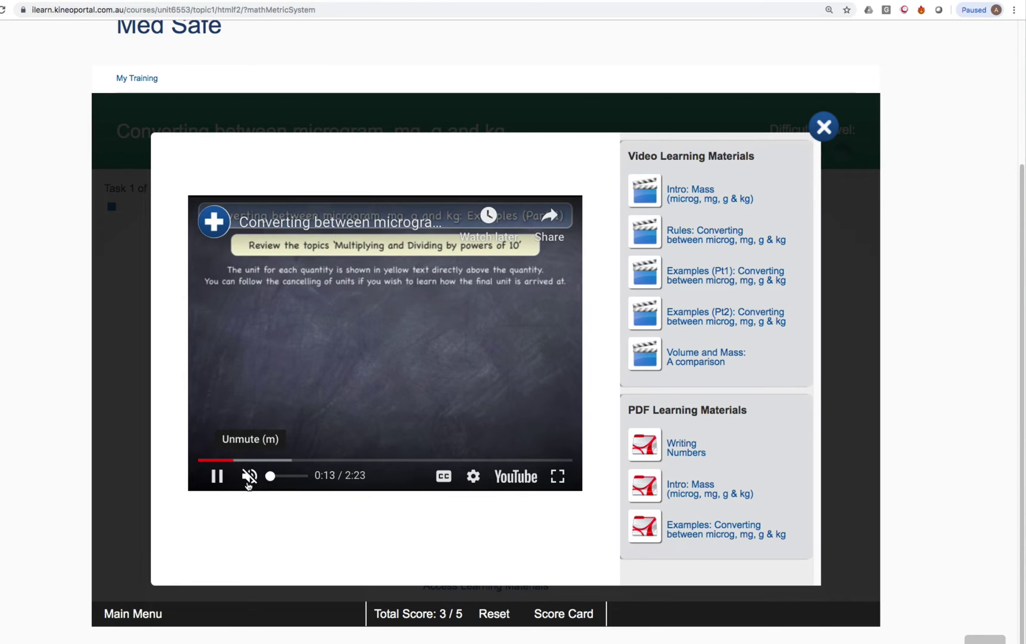
pyautogui.click(277, 460)
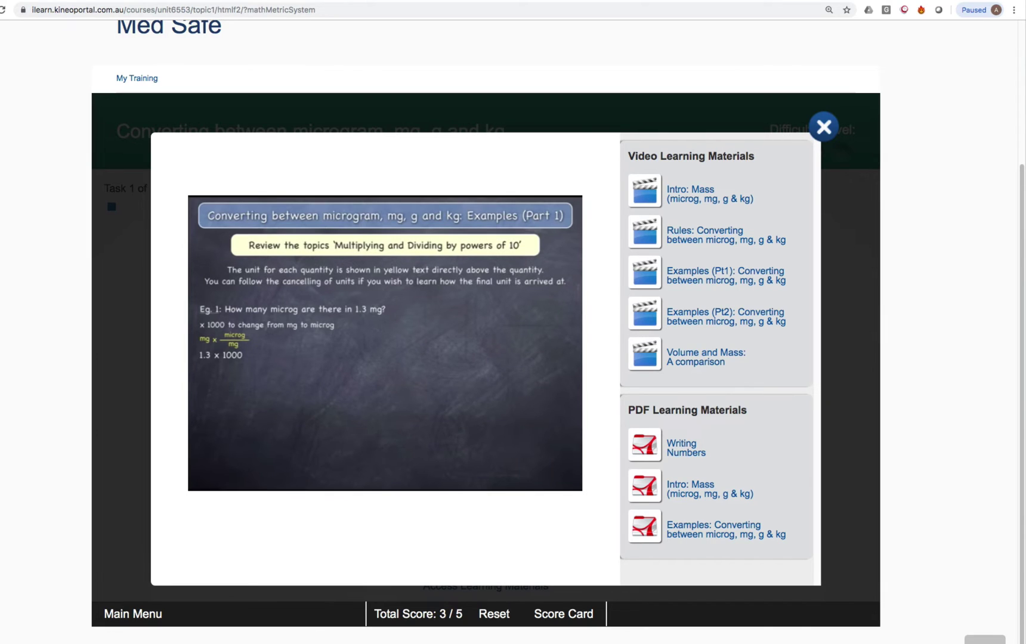
pyautogui.moveTo(337, 477)
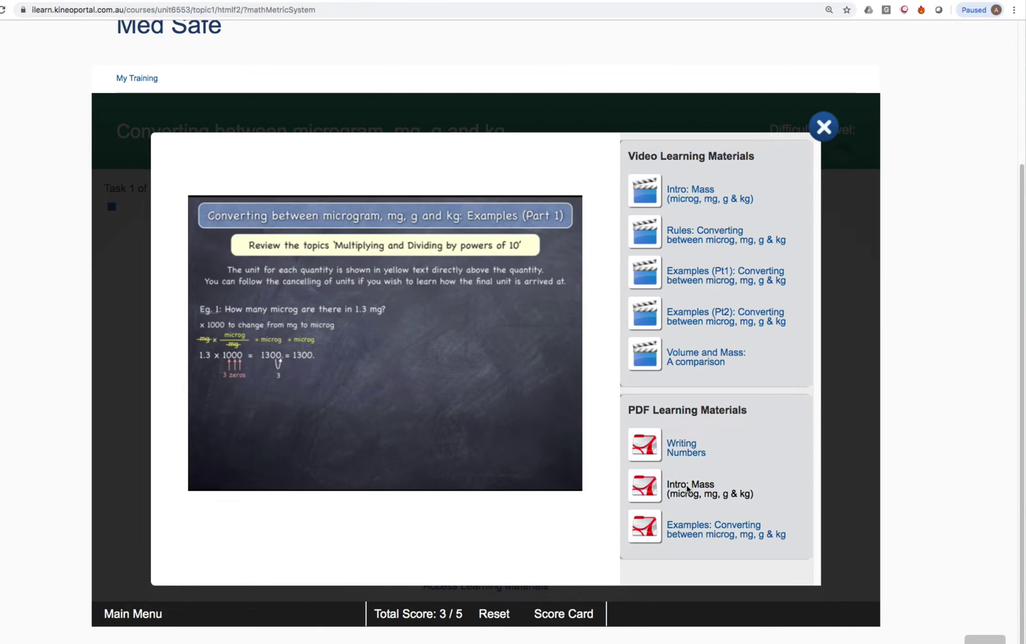
# Read through the Intro: Mass PDF, return to the course and close the learning materials
pyautogui.click(687, 490)
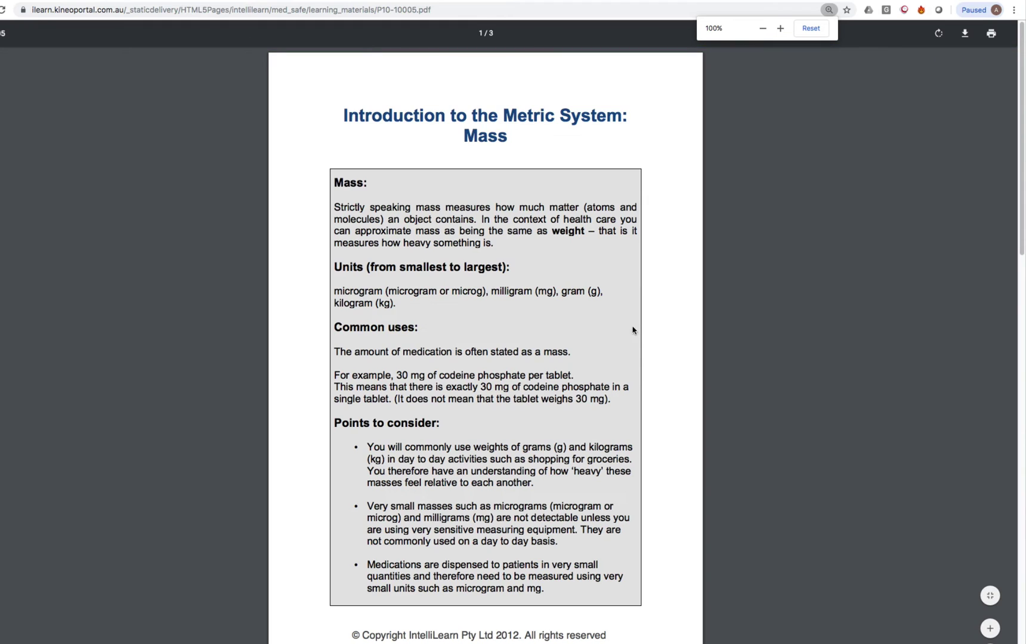
pyautogui.scroll(-7, 621, 204)
pyautogui.scroll(-6, 622, 212)
pyautogui.scroll(-8, 622, 213)
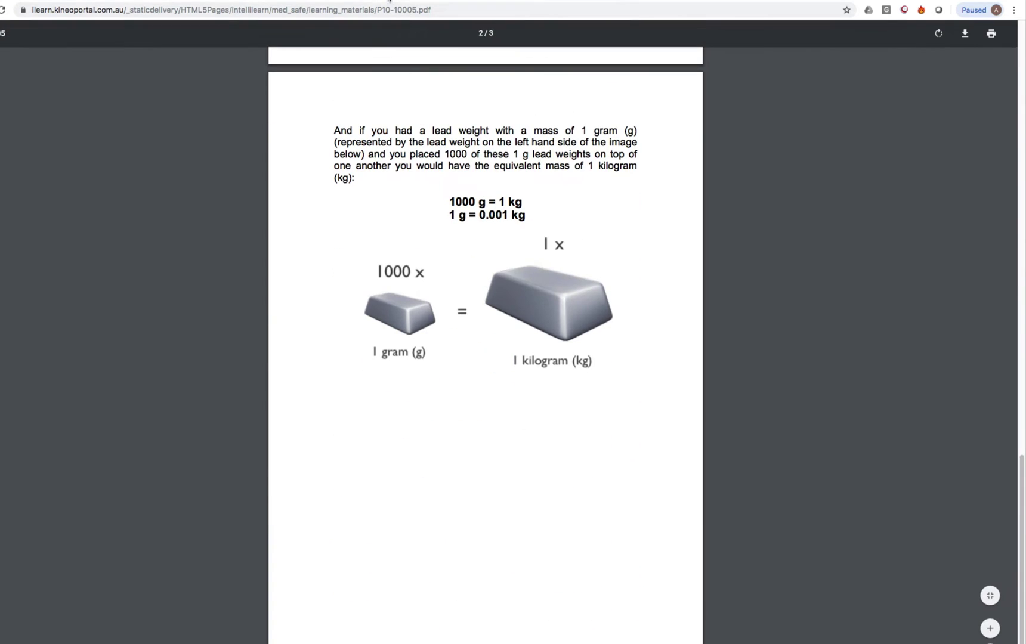
pyautogui.click(399, 1)
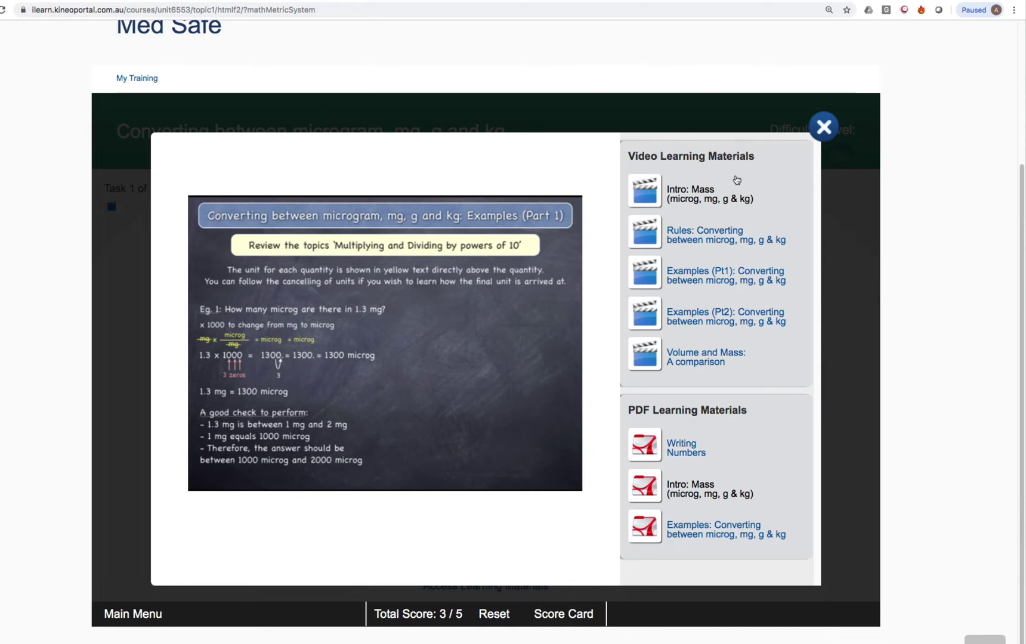
pyautogui.click(820, 136)
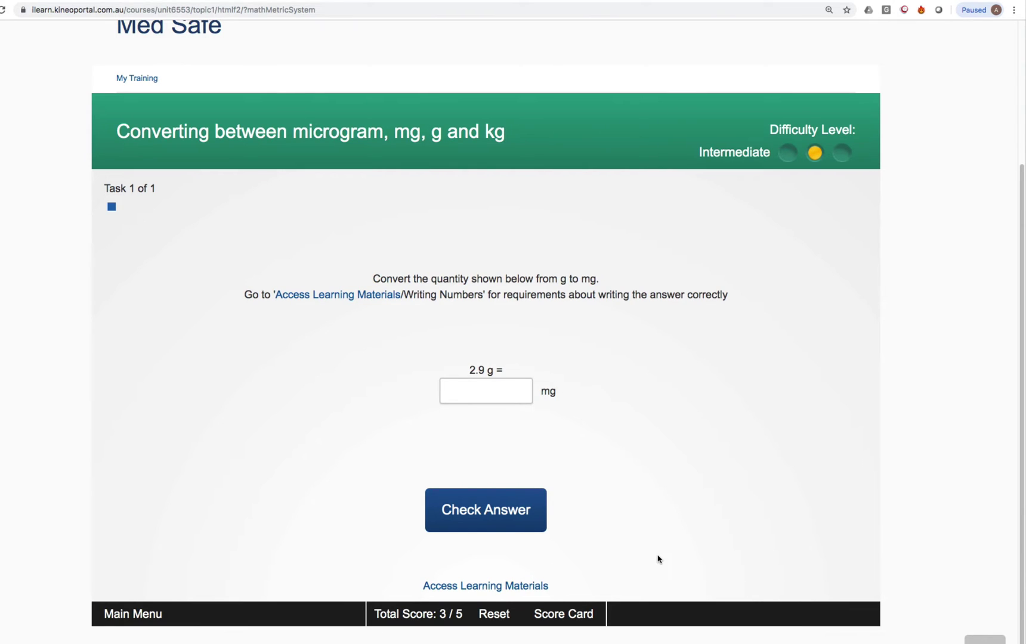
# Return to the main menu and view the practice topics of Maths for Clinicians, Medication 'Rights and Medication Calculations
pyautogui.click(152, 619)
pyautogui.scroll(-3, 161, 619)
pyautogui.click(272, 248)
pyautogui.click(240, 442)
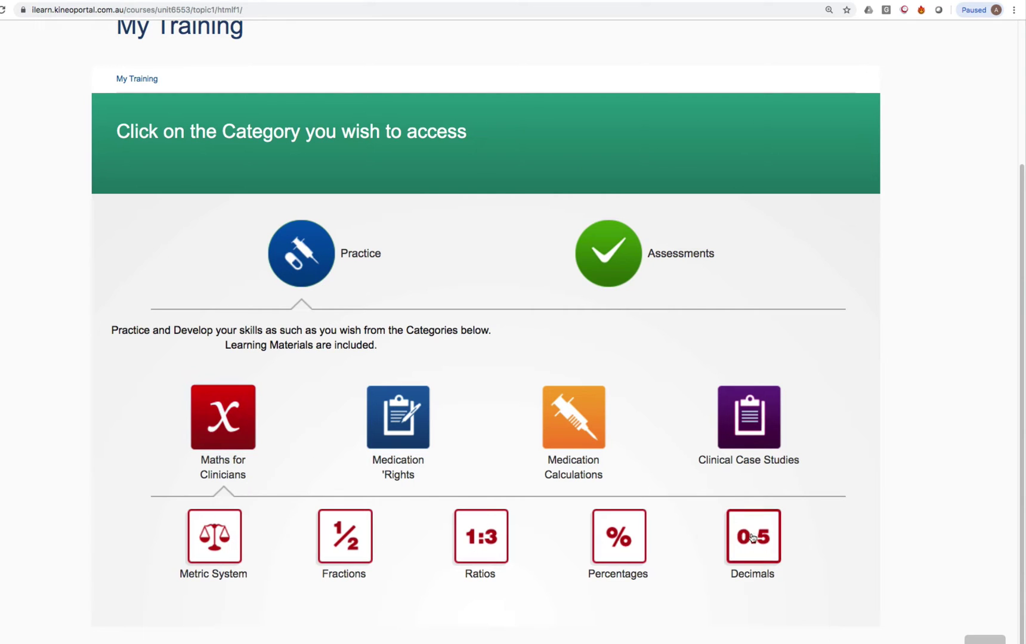
pyautogui.click(413, 445)
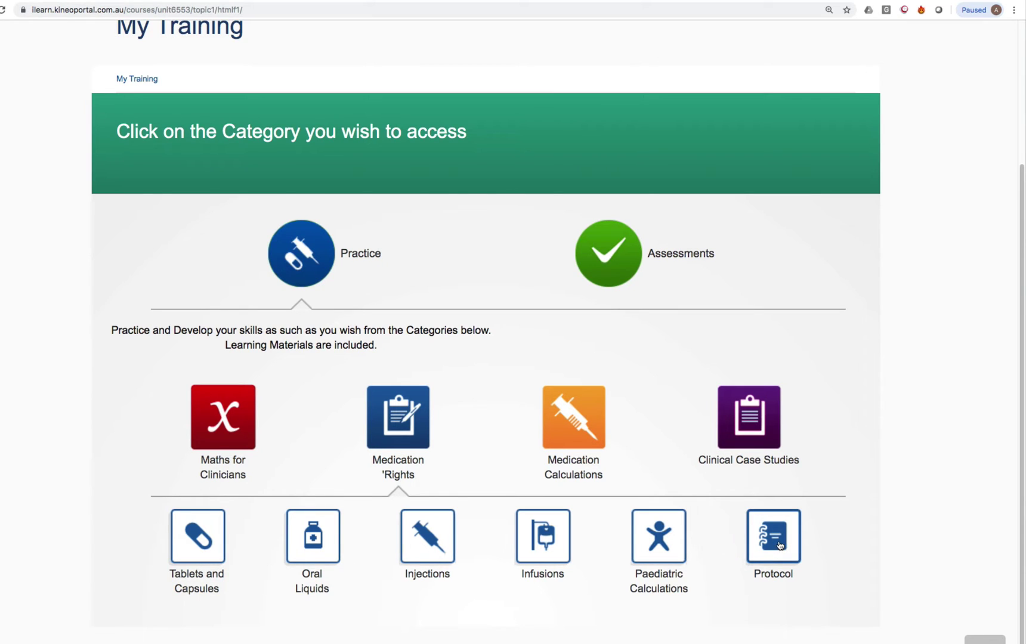
pyautogui.click(577, 439)
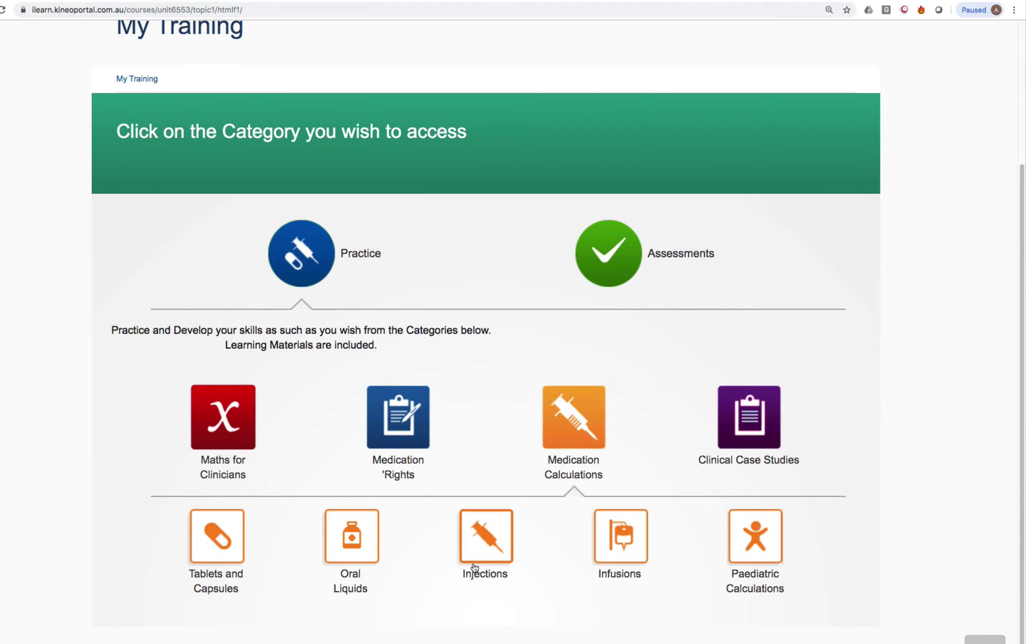
# Start practicing Injections under Medication Calculations and inspect the benztropine ampoule before proceeding to the second task
pyautogui.click(486, 545)
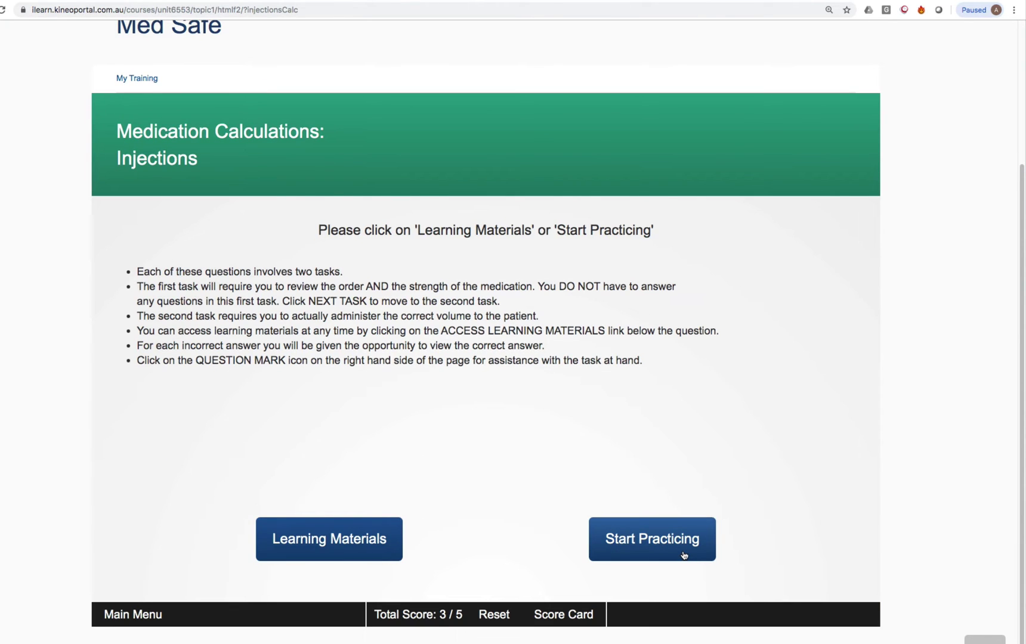
pyautogui.click(684, 555)
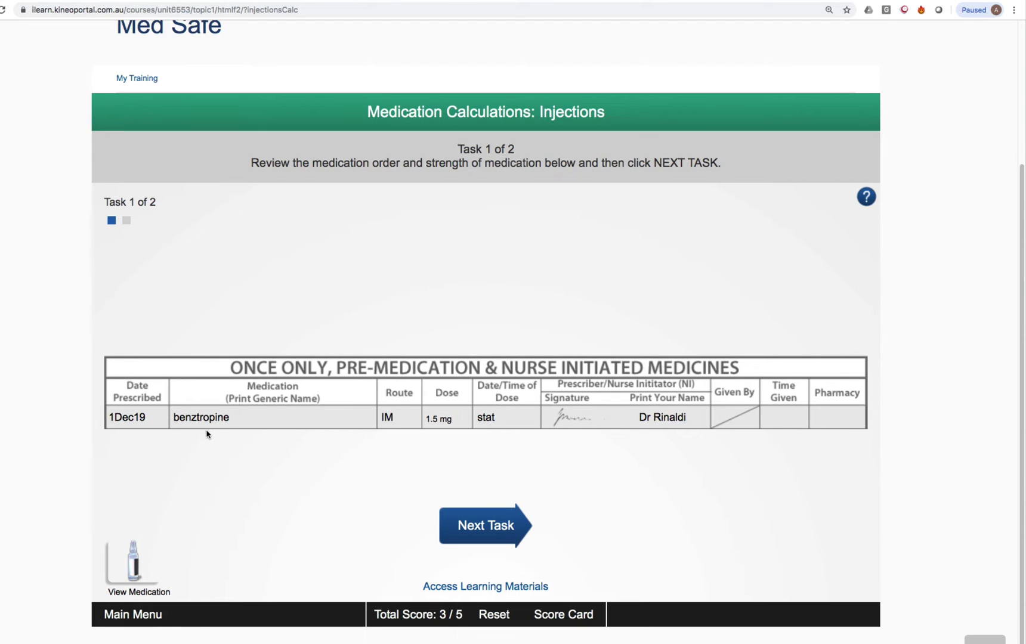
pyautogui.click(144, 570)
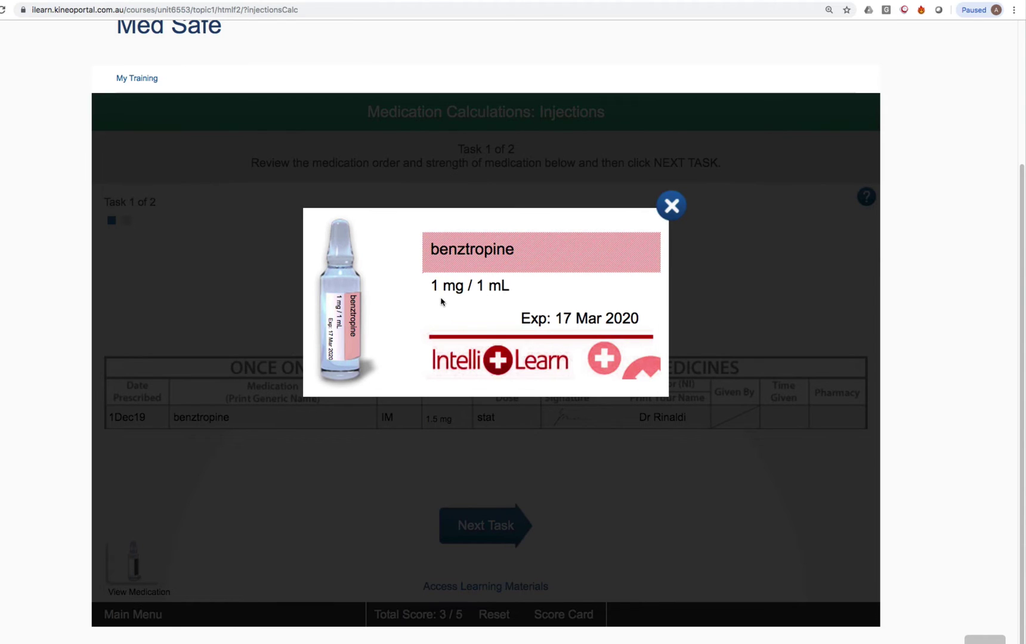
pyautogui.click(671, 206)
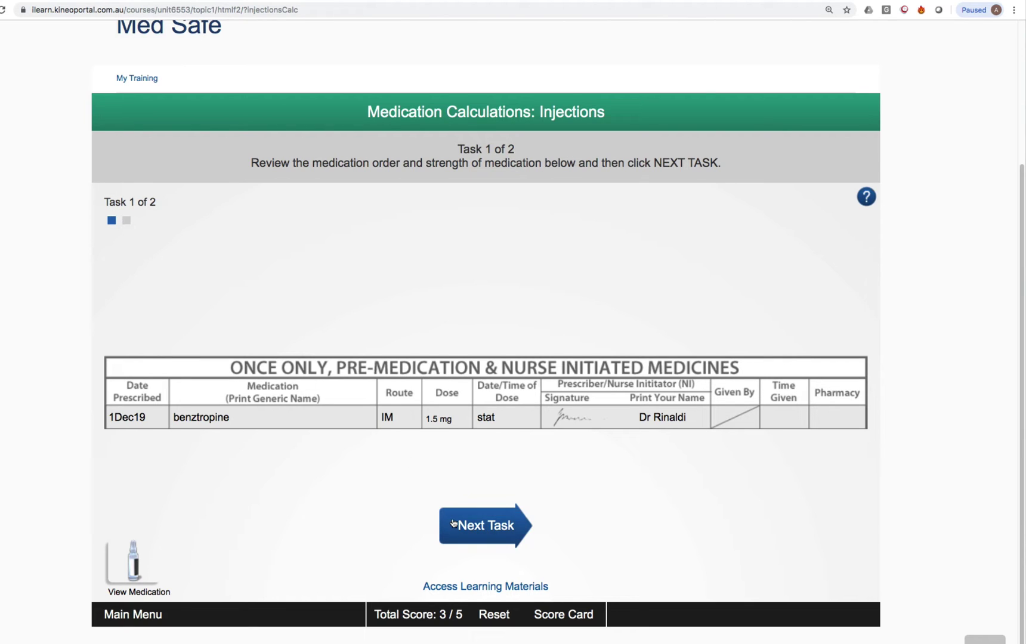
pyautogui.click(483, 531)
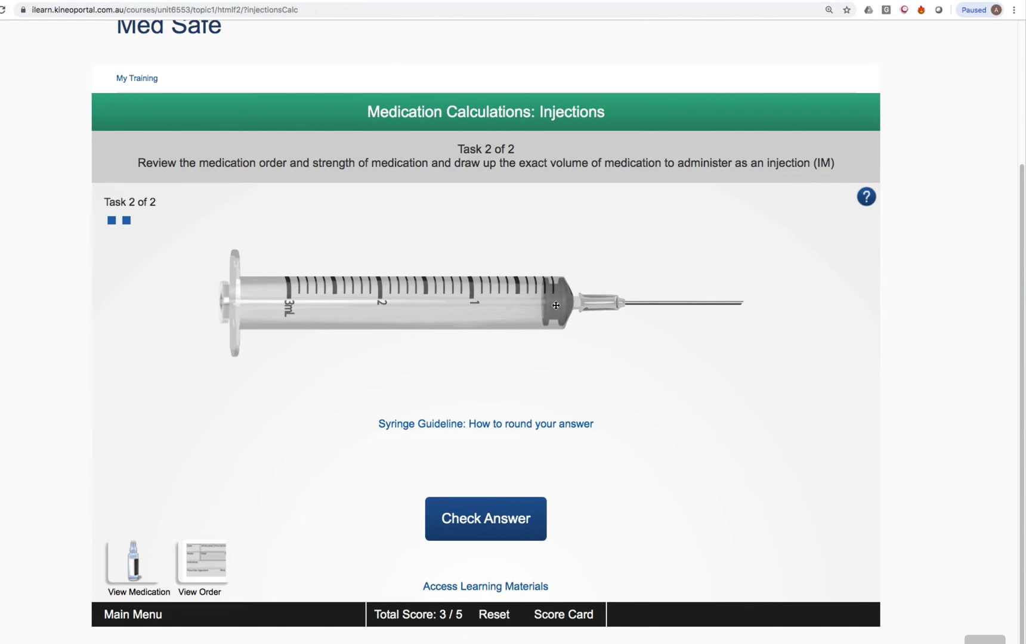
# Draw up 1.5 mL in the syringe, verify it against the order and ampoule label, and check the answer before continuing to another question
pyautogui.moveTo(556, 306); pyautogui.dragTo(388, 313)
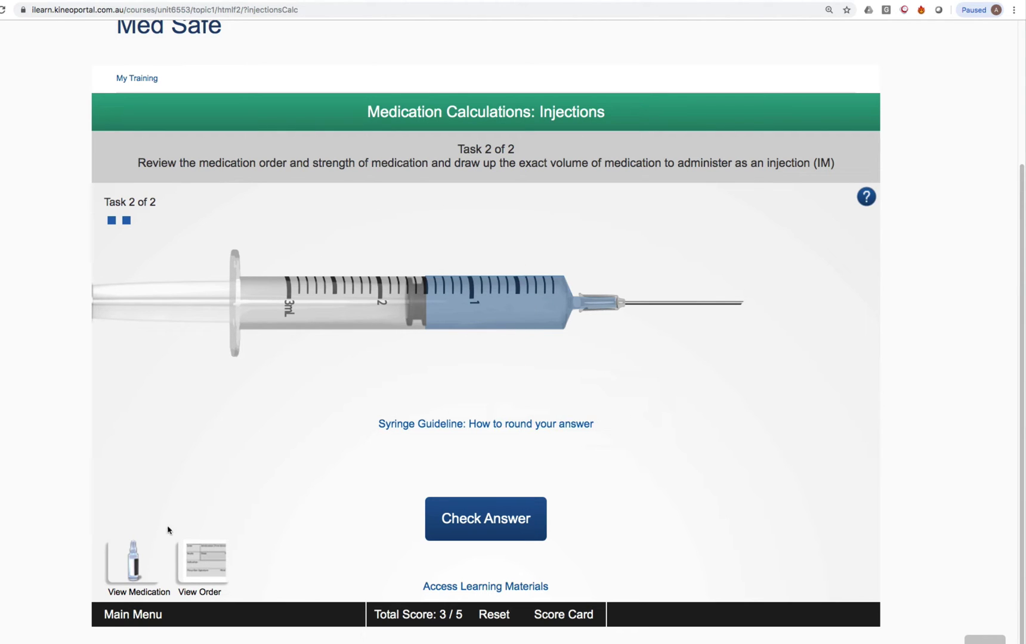
pyautogui.click(214, 547)
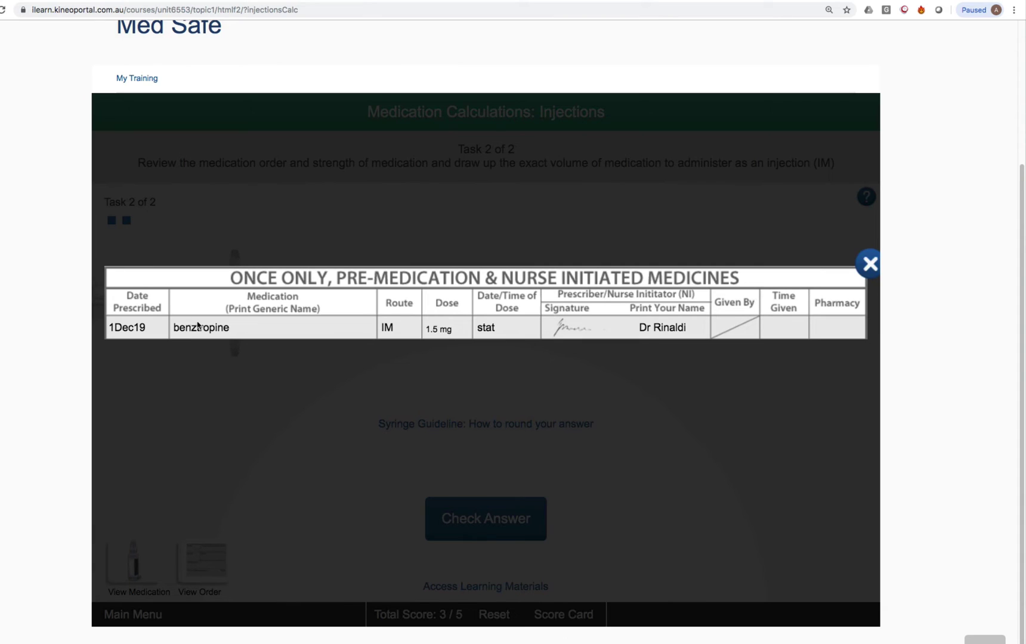
pyautogui.click(870, 264)
pyautogui.click(118, 578)
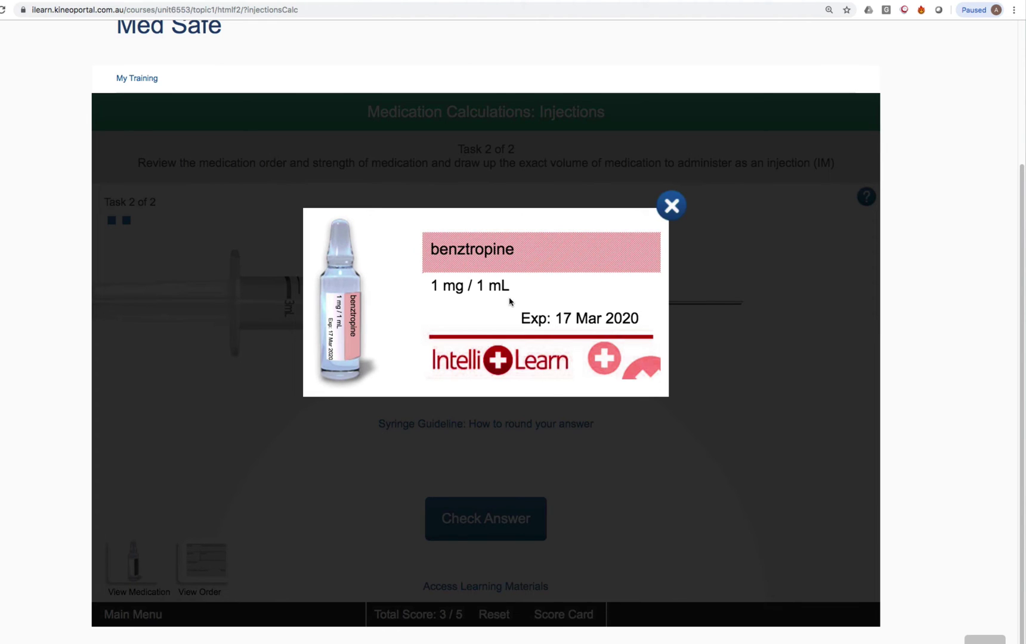
pyautogui.click(672, 205)
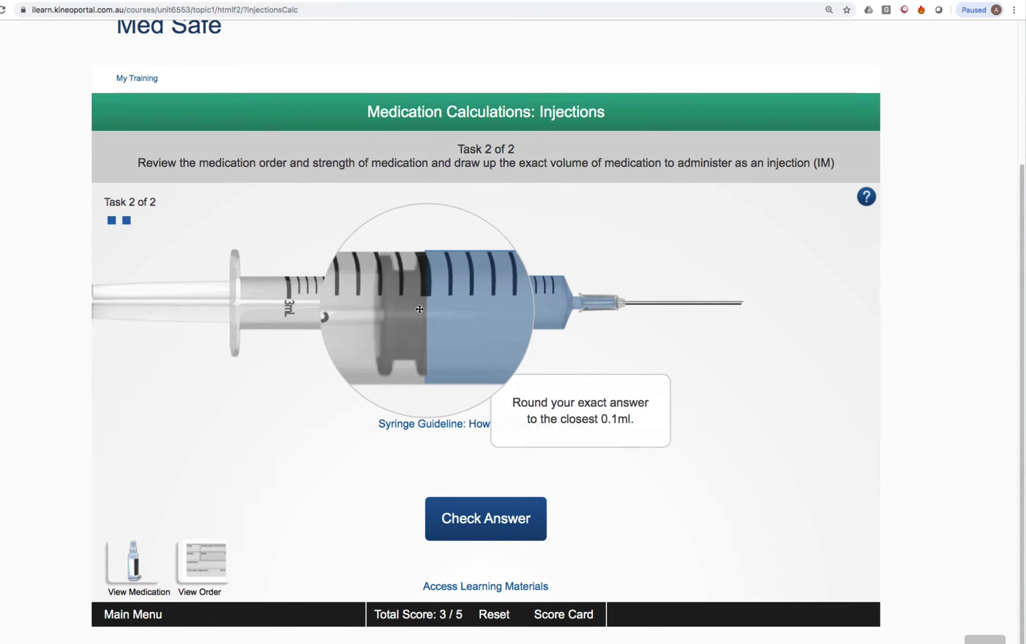
pyautogui.moveTo(424, 294); pyautogui.dragTo(425, 294)
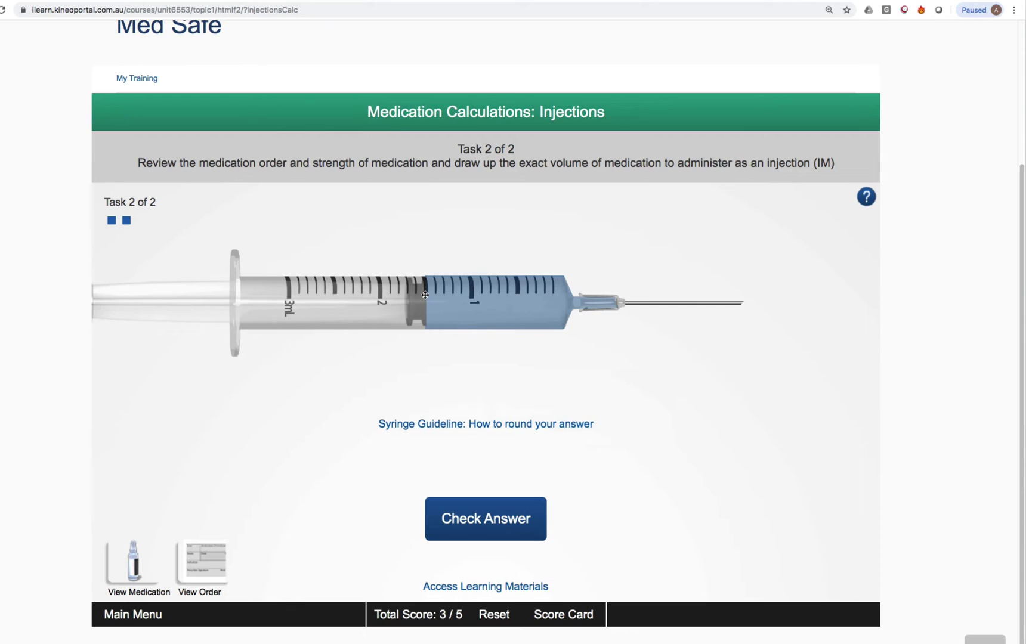
pyautogui.click(498, 522)
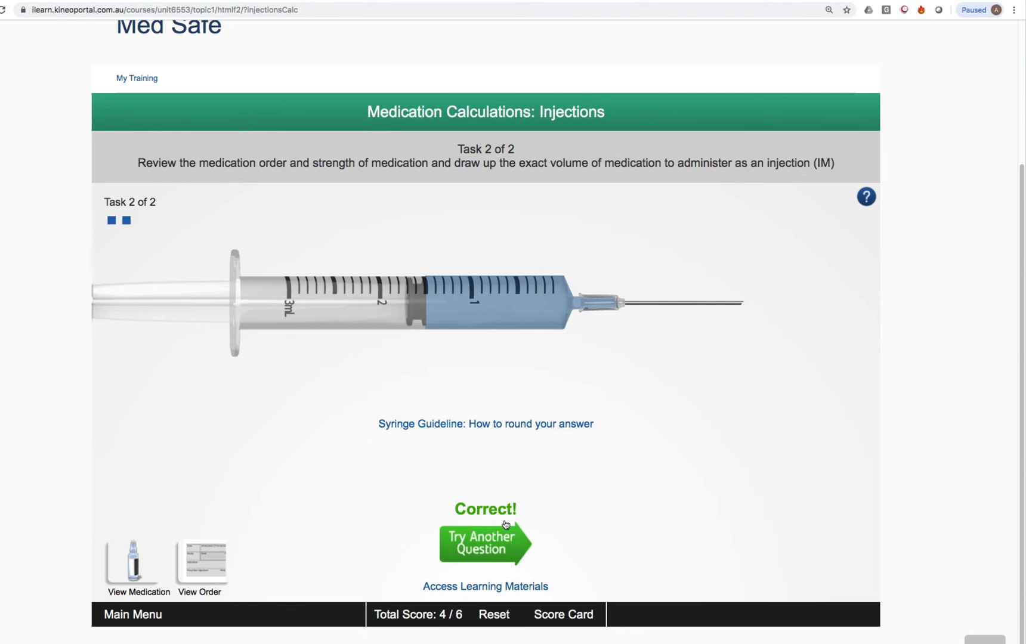
pyautogui.click(482, 552)
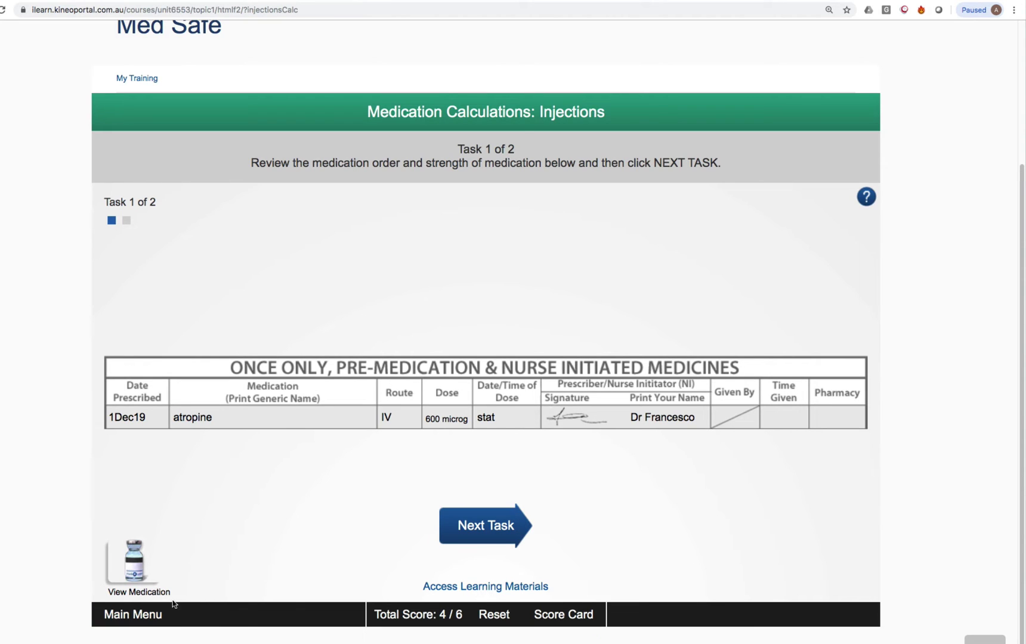
# Return to the main menu and start practicing Tablets and Capsules under Medication Calculations
pyautogui.click(136, 620)
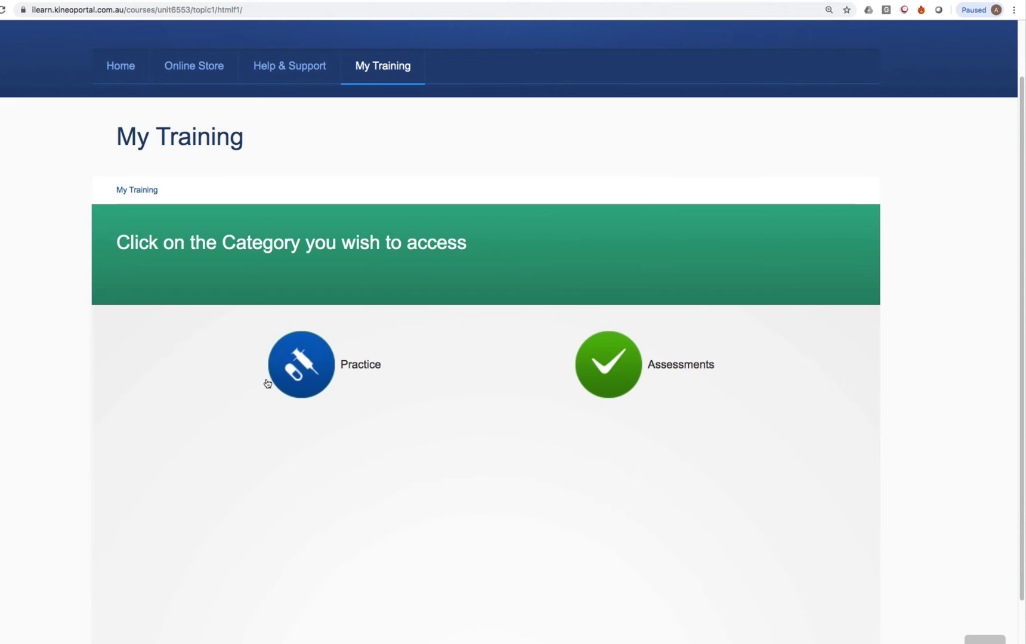
pyautogui.click(275, 364)
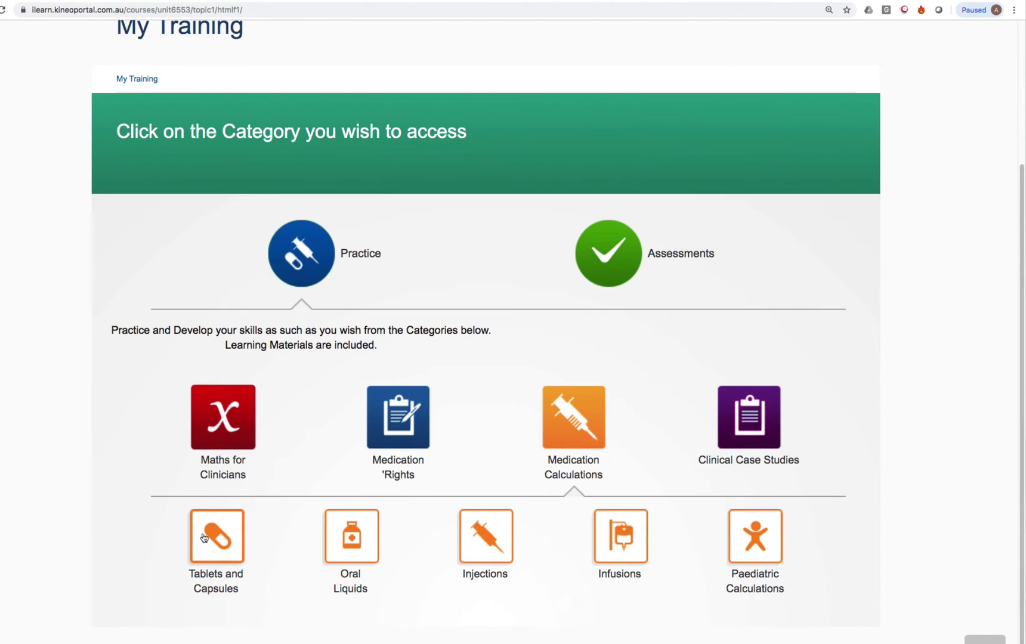
pyautogui.click(204, 538)
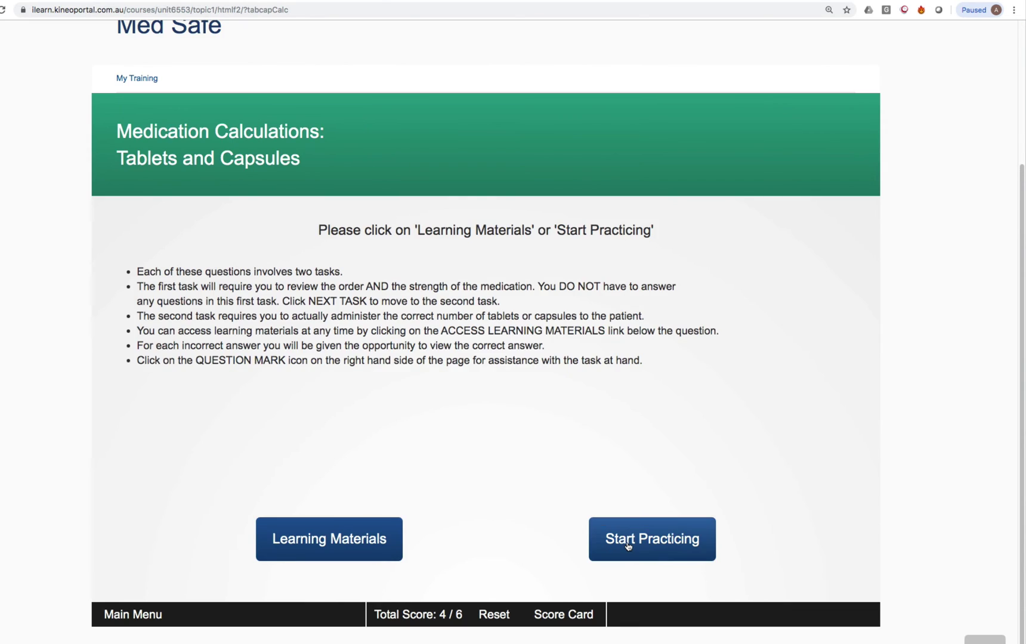
pyautogui.click(618, 549)
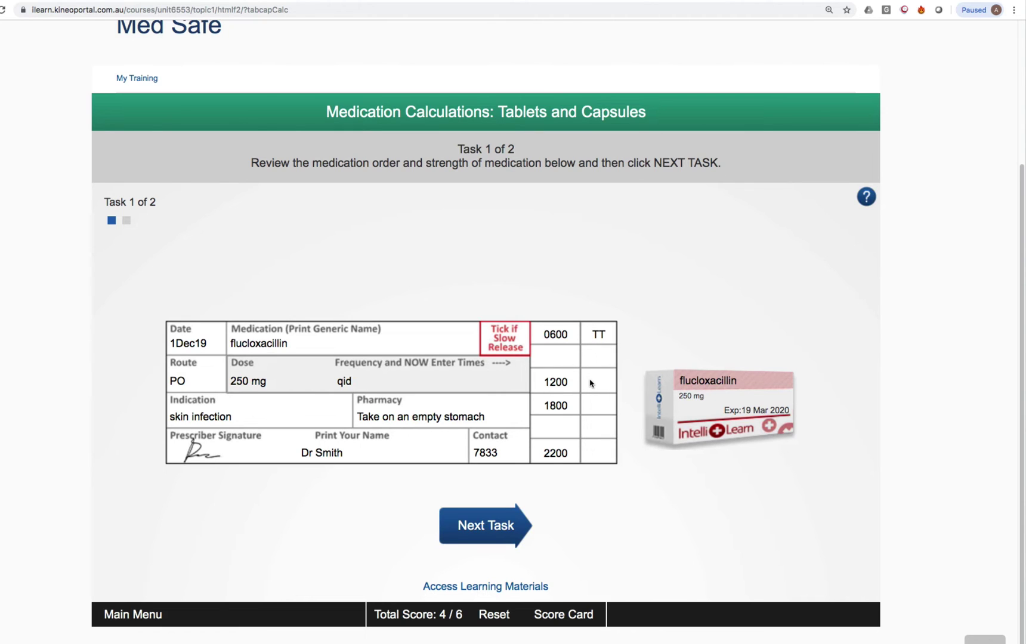
# Review the flucloxacillin order and pack strength, proceed to the second task, dispense two capsules into the cup and check the answer
pyautogui.moveTo(709, 382)
pyautogui.moveTo(714, 419)
pyautogui.click(495, 541)
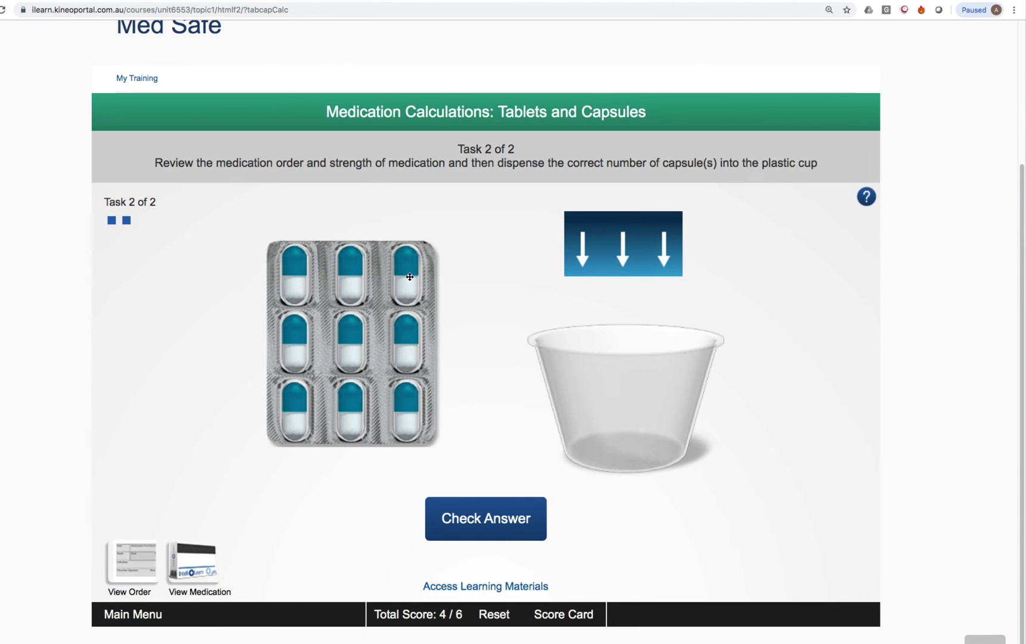
pyautogui.moveTo(408, 276); pyautogui.dragTo(646, 242)
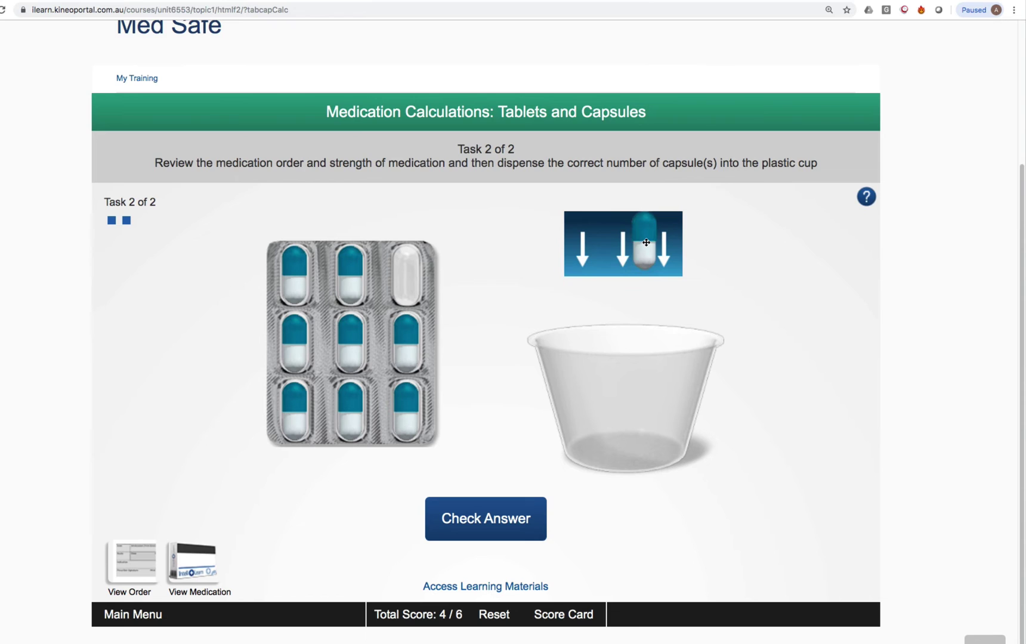
pyautogui.moveTo(645, 242); pyautogui.dragTo(645, 241)
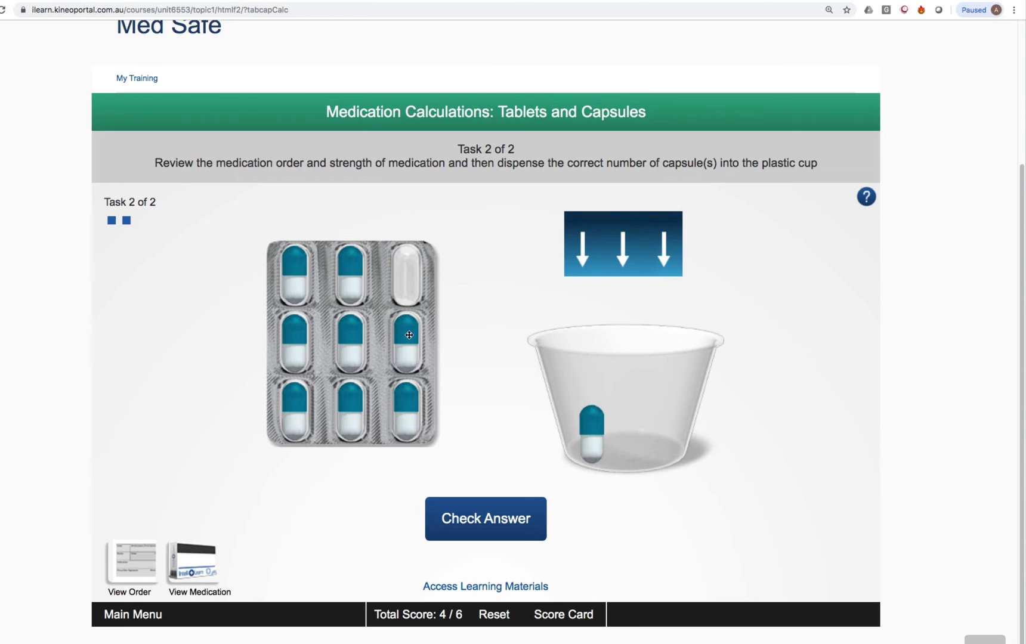
pyautogui.moveTo(408, 343); pyautogui.dragTo(629, 246)
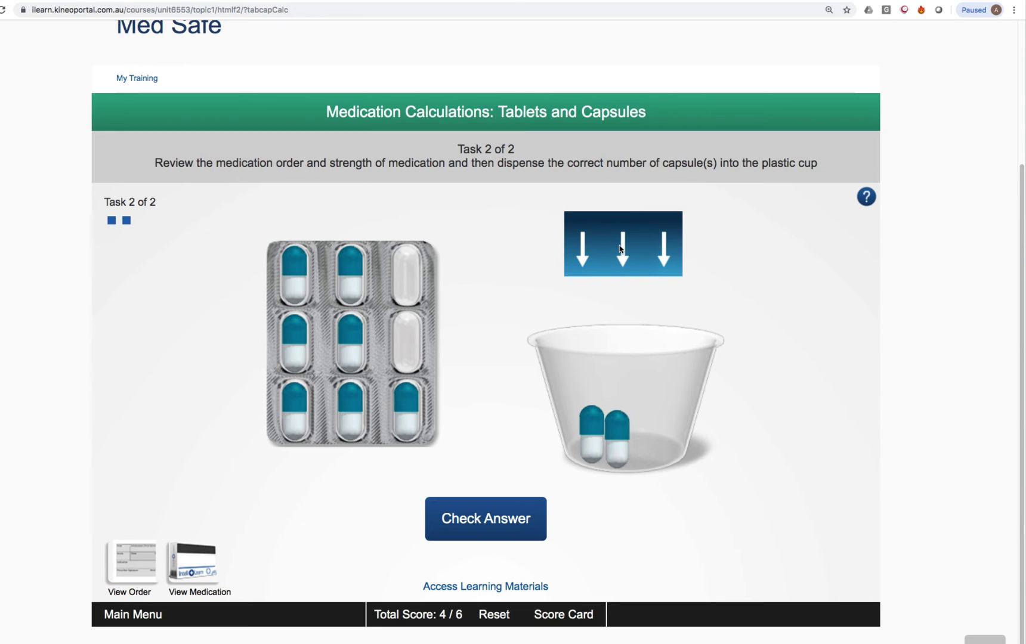
pyautogui.click(494, 514)
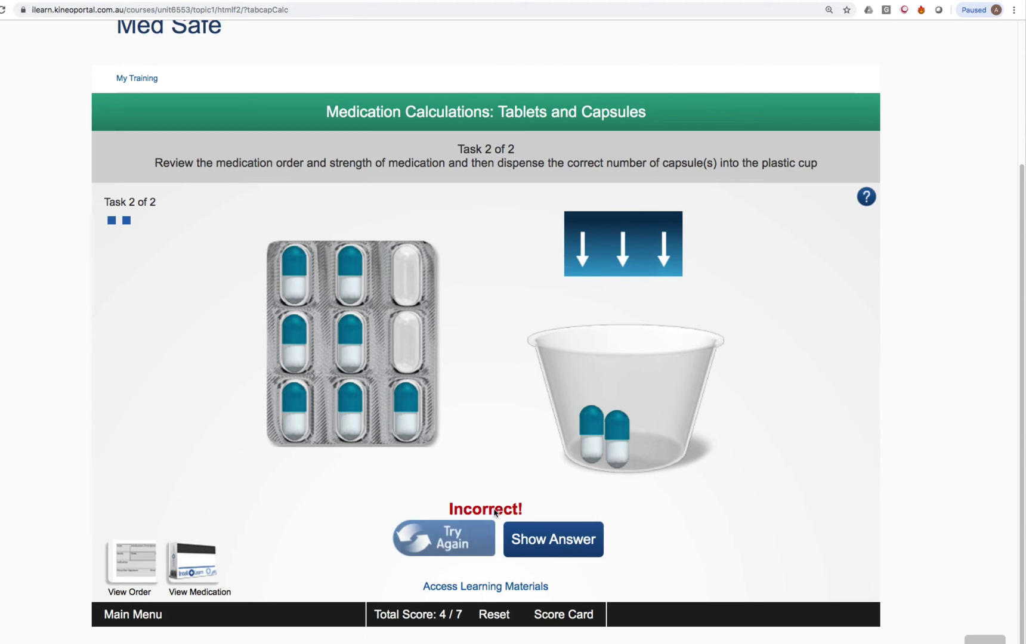
# Show the correct answer for the capsule question, read the feedback through to the end of the working and close it
pyautogui.click(553, 534)
pyautogui.moveTo(859, 506); pyautogui.dragTo(861, 548)
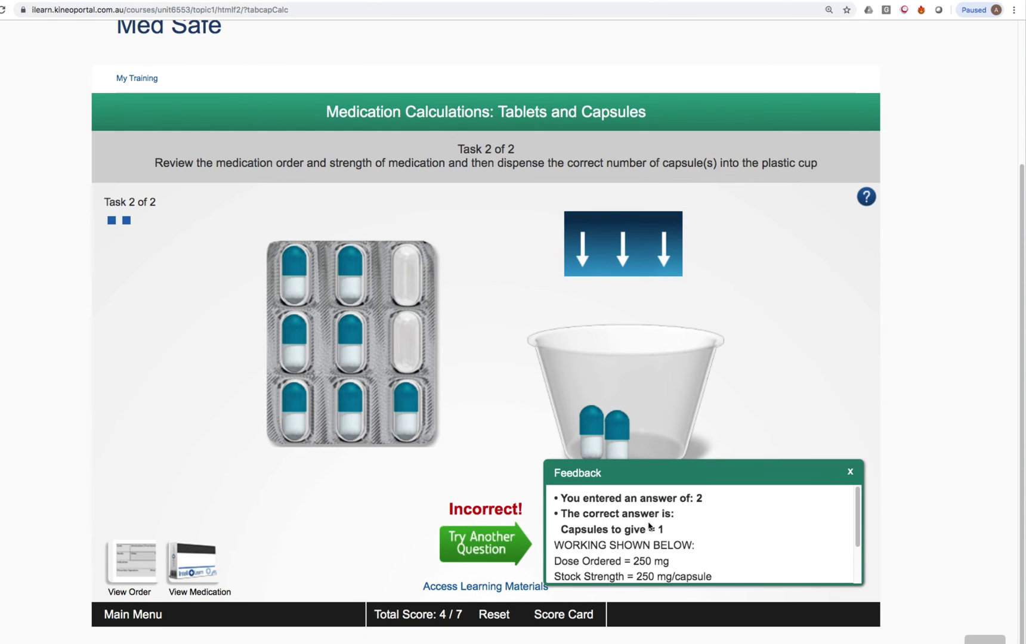
pyautogui.scroll(-3, 652, 560)
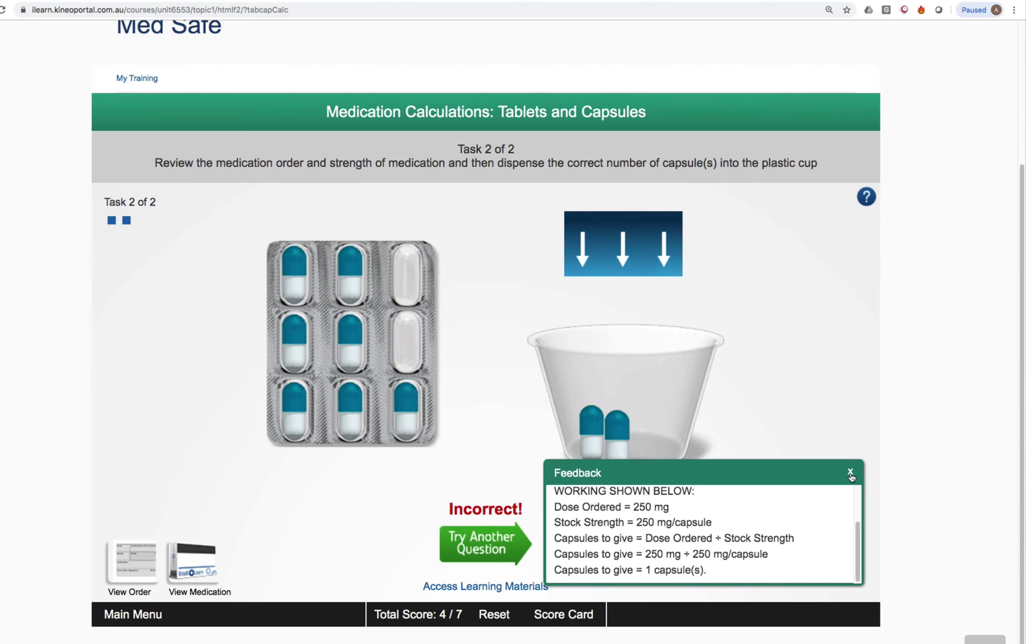
pyautogui.click(850, 472)
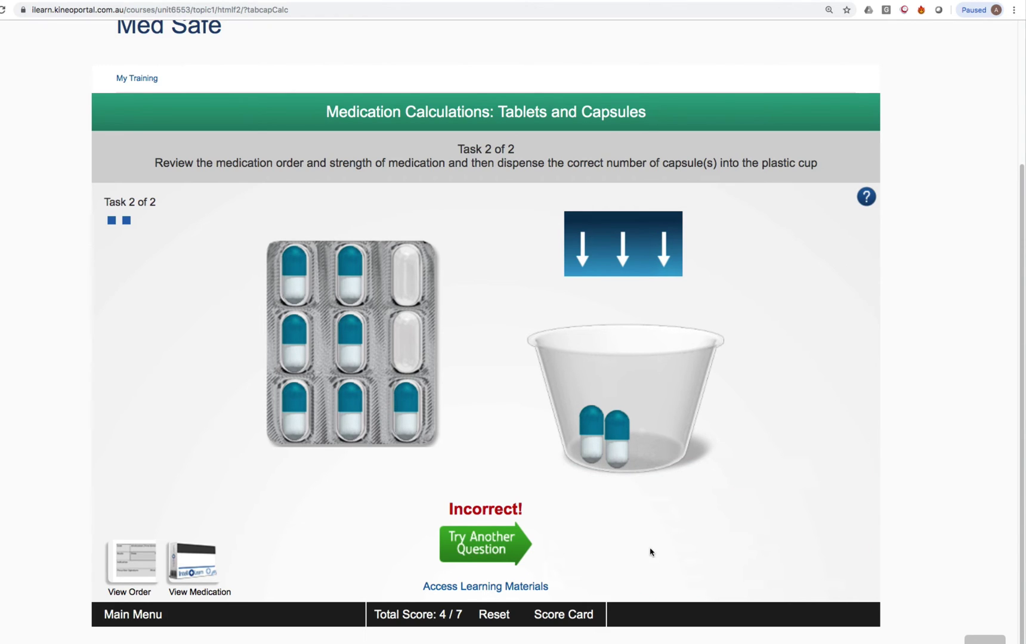
# Access the learning materials and play the Tablets & Capsules: Calculations (Pt1) video, skipping ahead to about 1:42
pyautogui.click(501, 589)
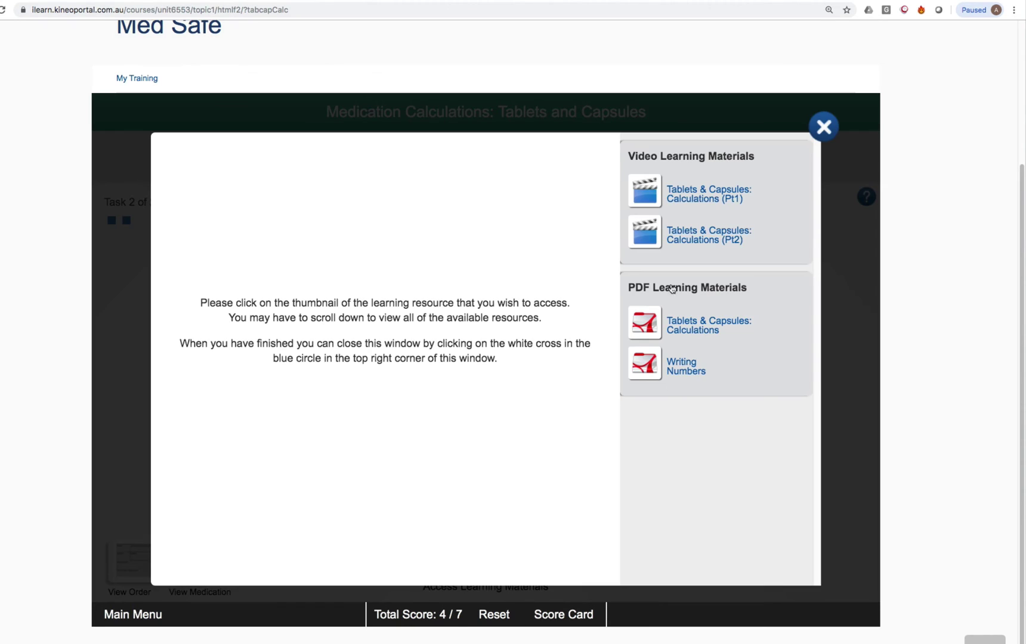
pyautogui.click(655, 195)
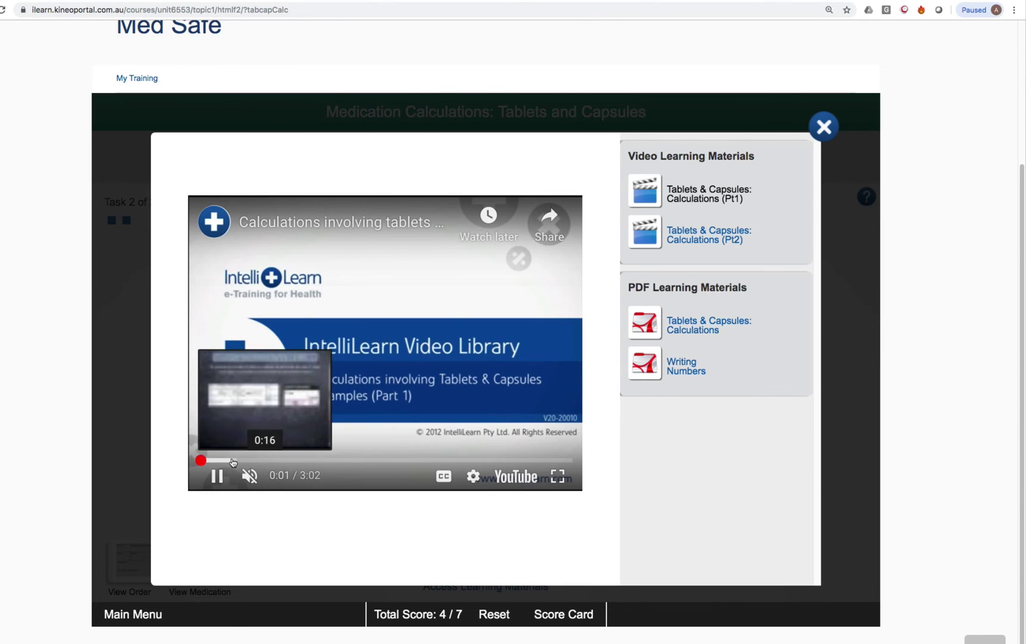
pyautogui.moveTo(232, 460); pyautogui.dragTo(336, 460)
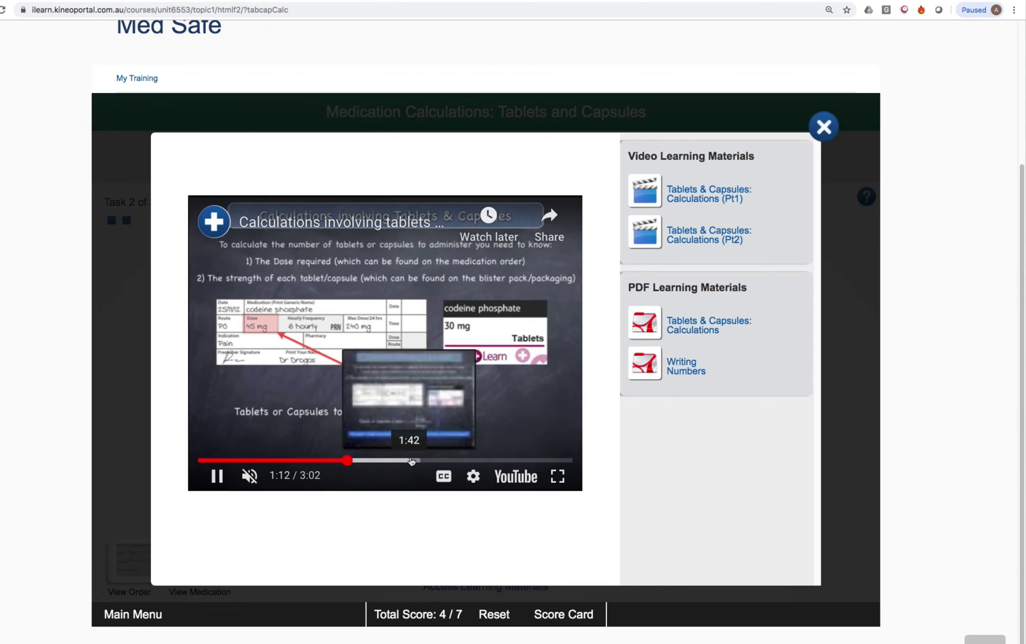
pyautogui.click(413, 460)
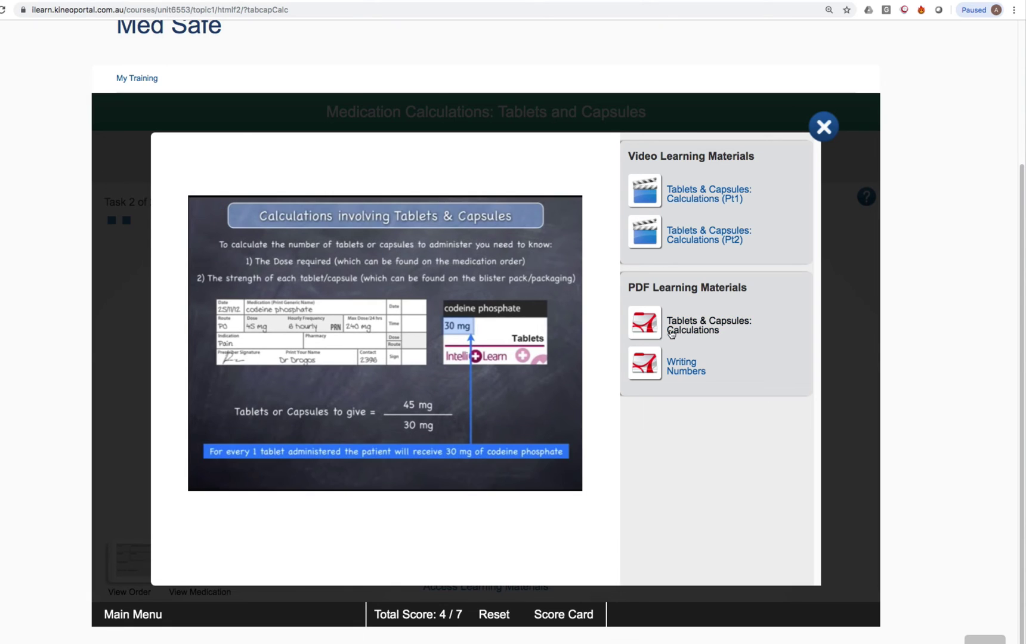
# Read the Tablets & Capsules: Calculations PDF through its worked example, then close it and the learning materials
pyautogui.click(646, 333)
pyautogui.scroll(-3, 638, 331)
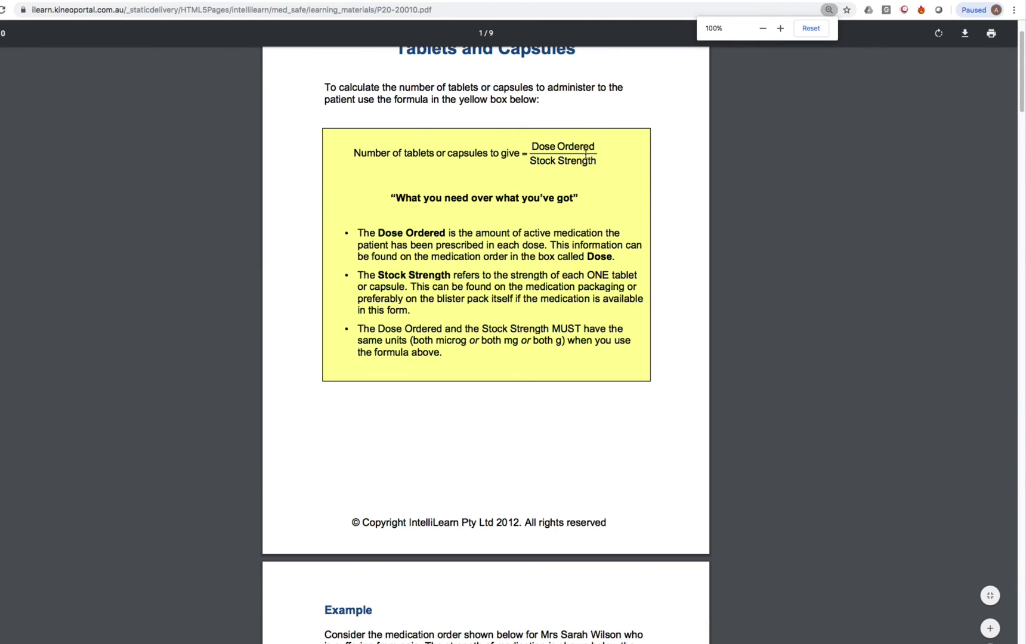
pyautogui.scroll(-10, 474, 299)
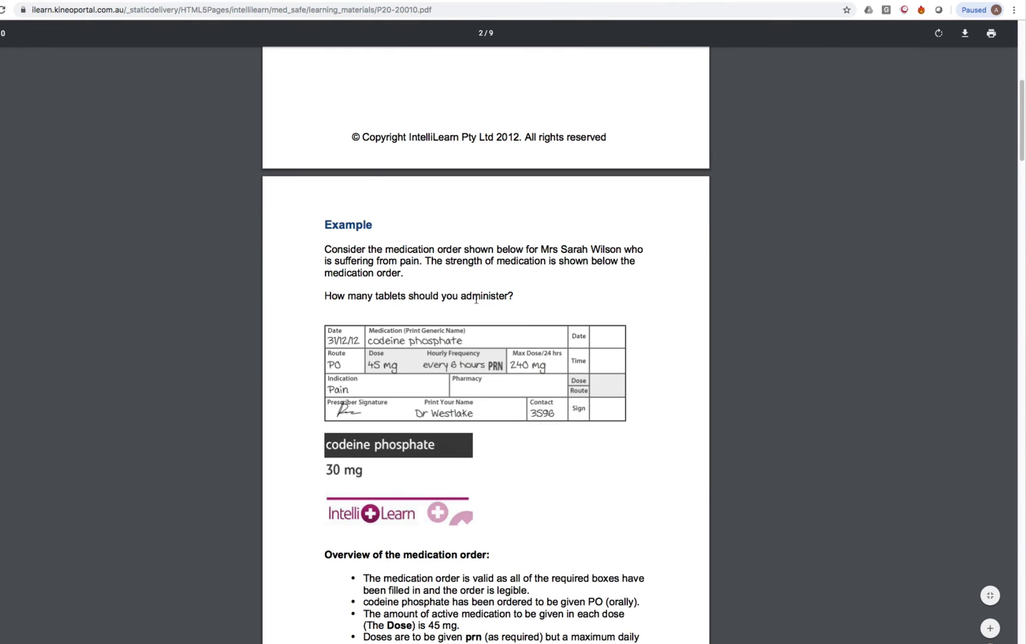
pyautogui.scroll(-10, 458, 486)
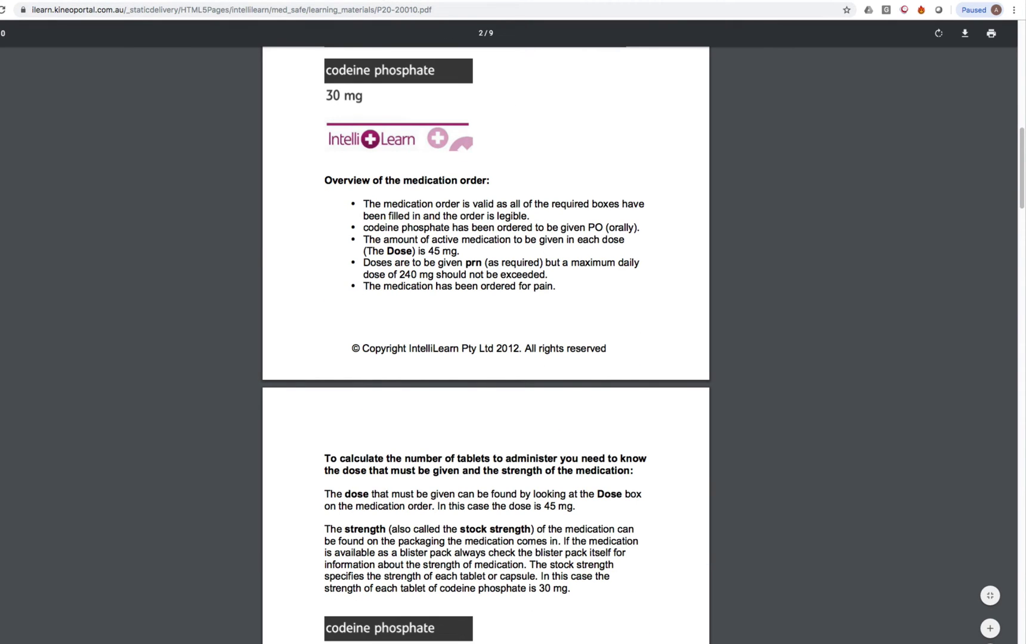
pyautogui.press('super+w')
pyautogui.click(820, 127)
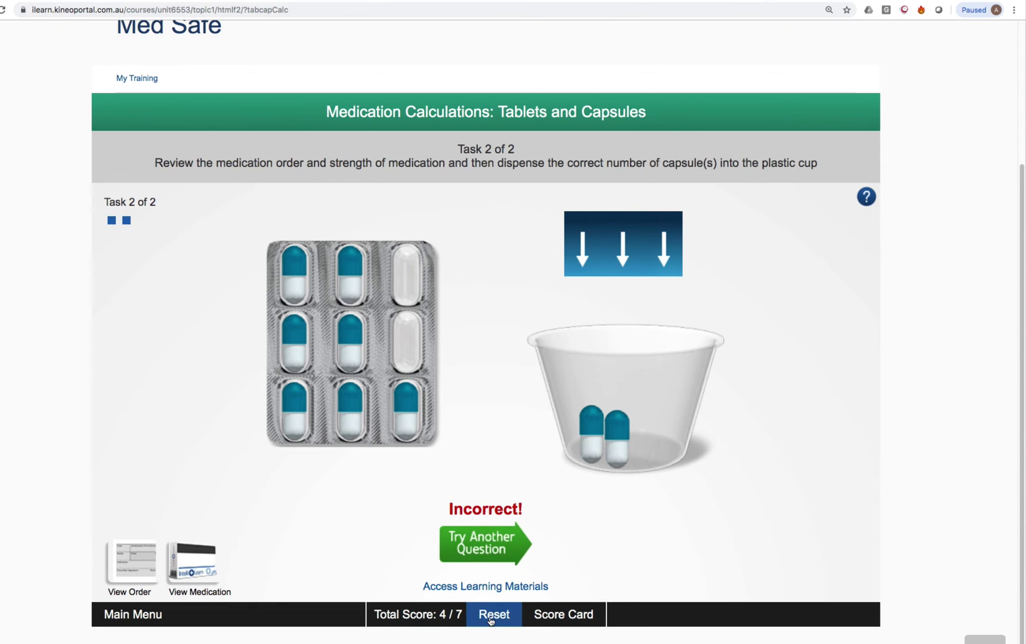
# Open the Score Card and examine its user name, report date, total score, and Medication Calculations and Maths for Clinicians results
pyautogui.click(582, 620)
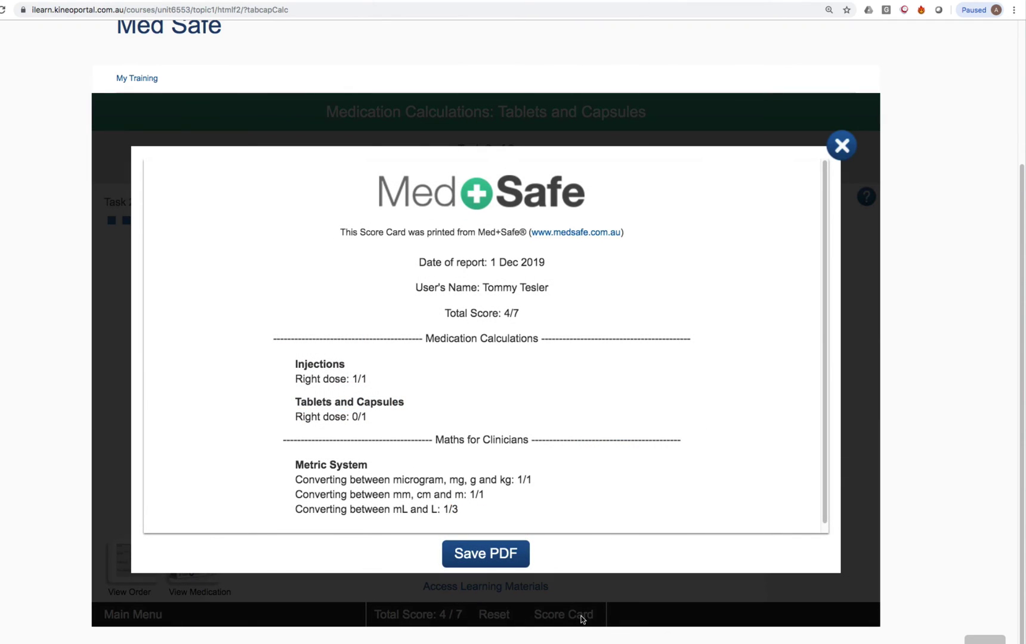
pyautogui.scroll(-1, 576, 403)
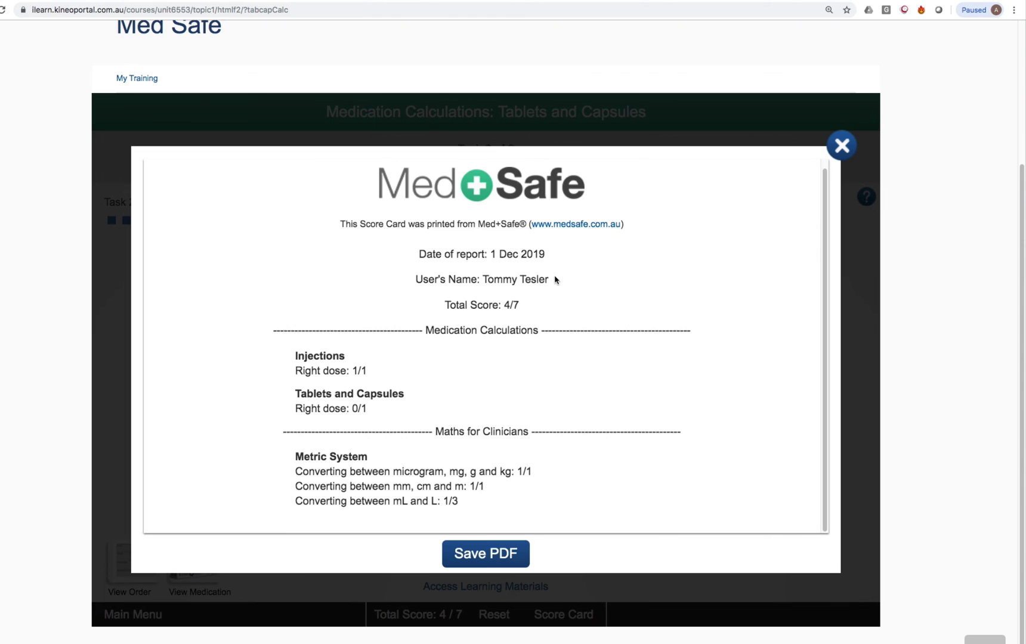
pyautogui.moveTo(554, 279); pyautogui.dragTo(482, 280)
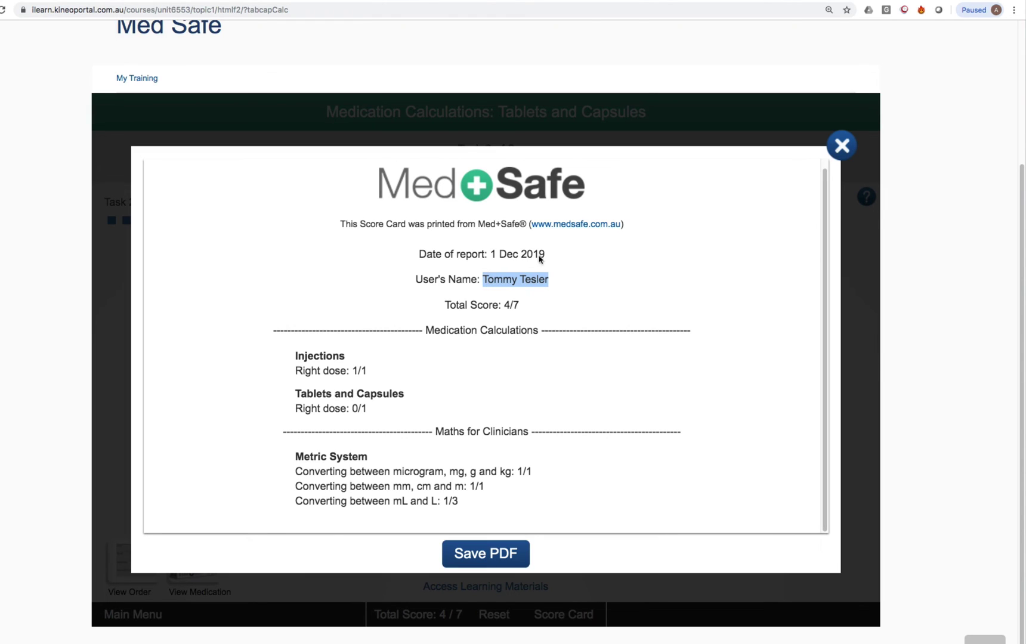
pyautogui.moveTo(545, 255); pyautogui.dragTo(489, 256)
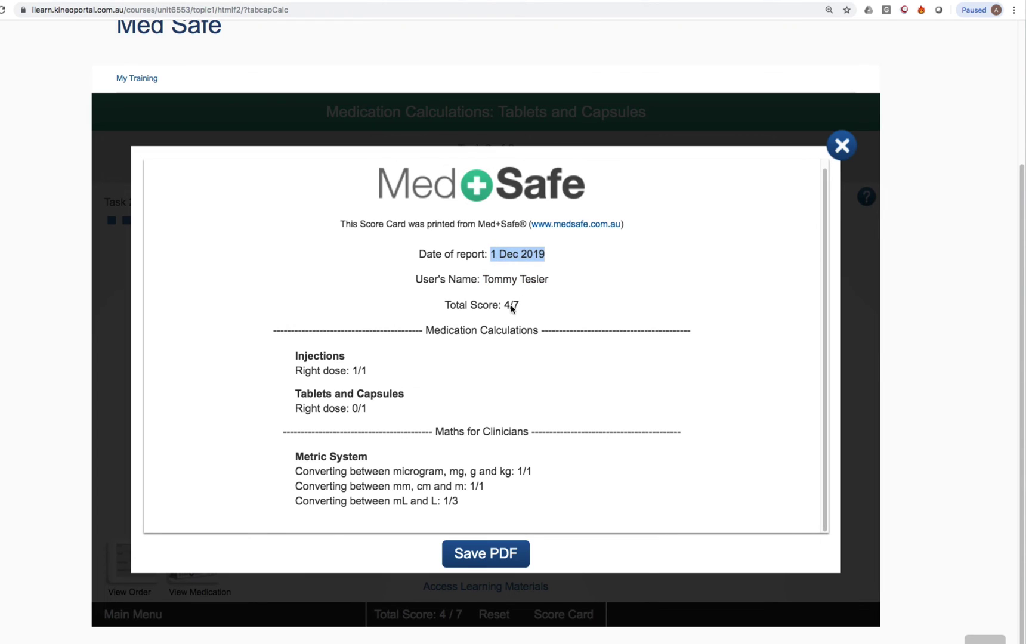
pyautogui.moveTo(510, 306); pyautogui.dragTo(518, 310)
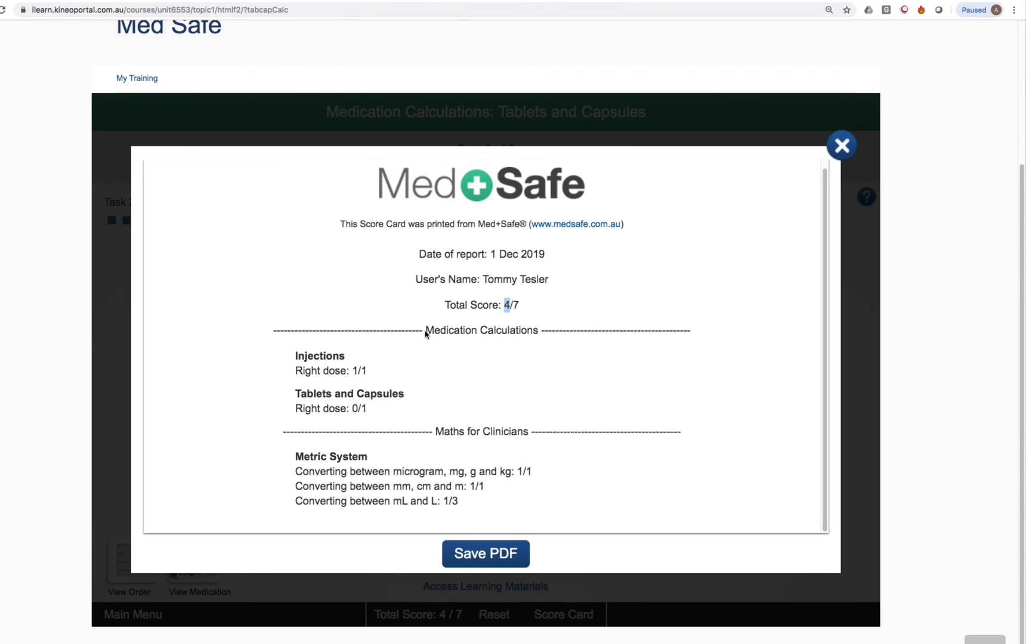
pyautogui.moveTo(425, 332); pyautogui.dragTo(541, 333)
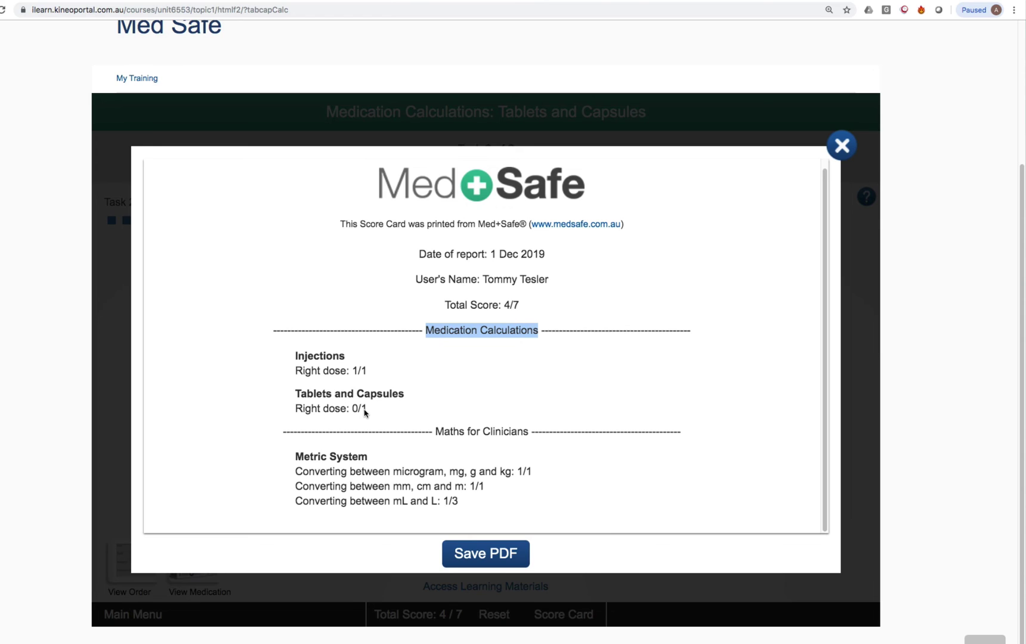
pyautogui.moveTo(435, 431); pyautogui.dragTo(529, 430)
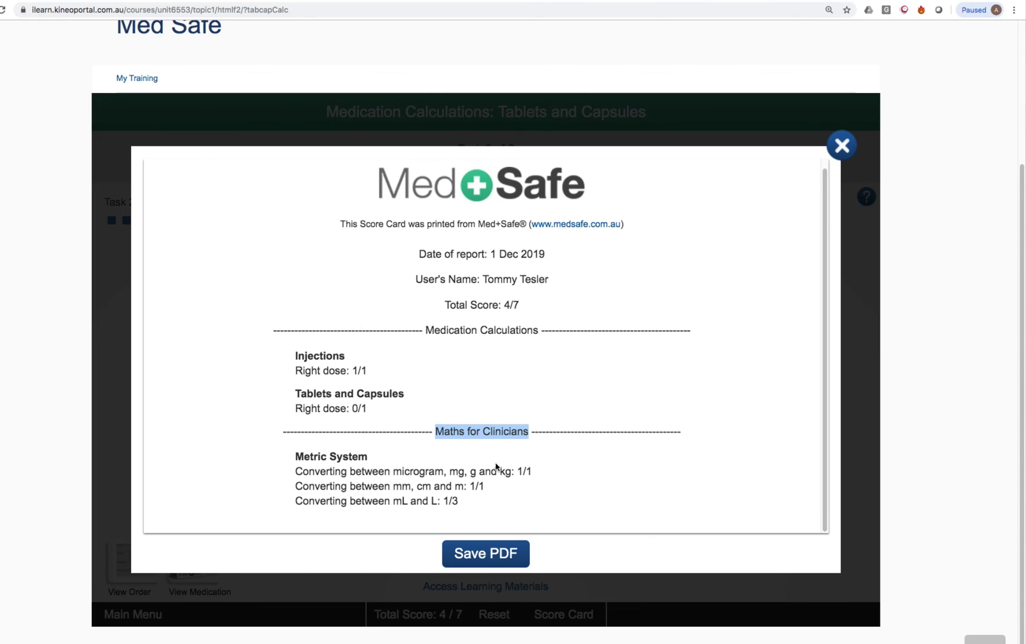
pyautogui.click(493, 487)
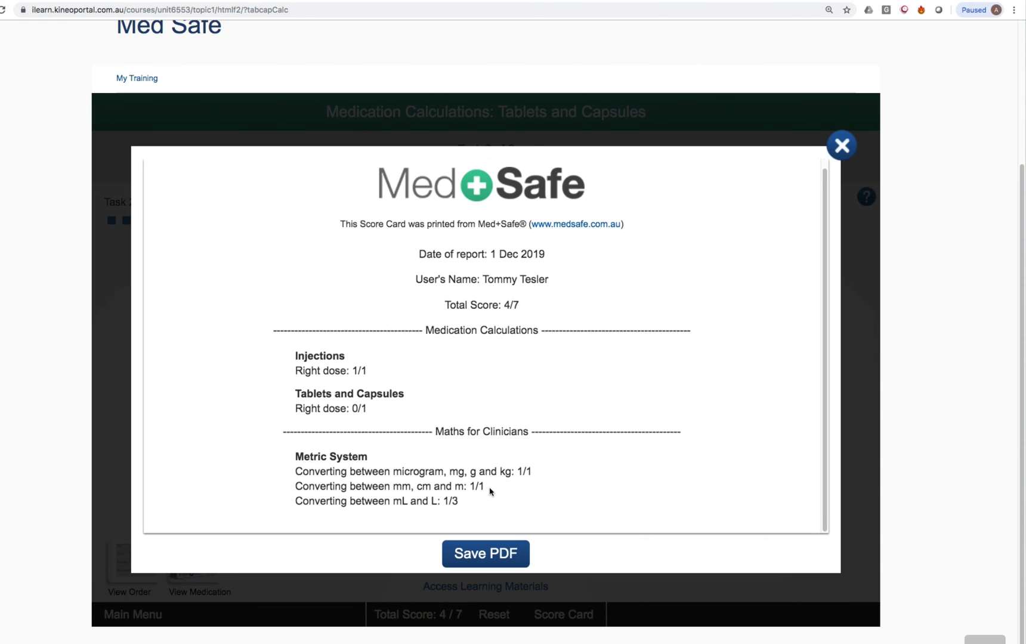
# Open the printable version of the score card with Save PDF, then close it and the score card
pyautogui.click(471, 553)
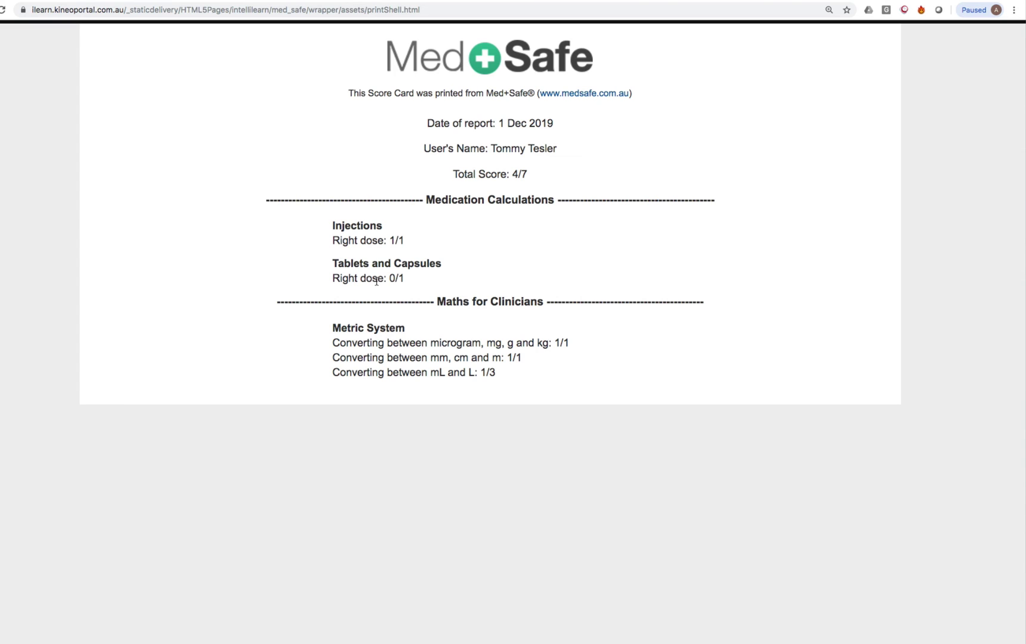
pyautogui.press('super+w')
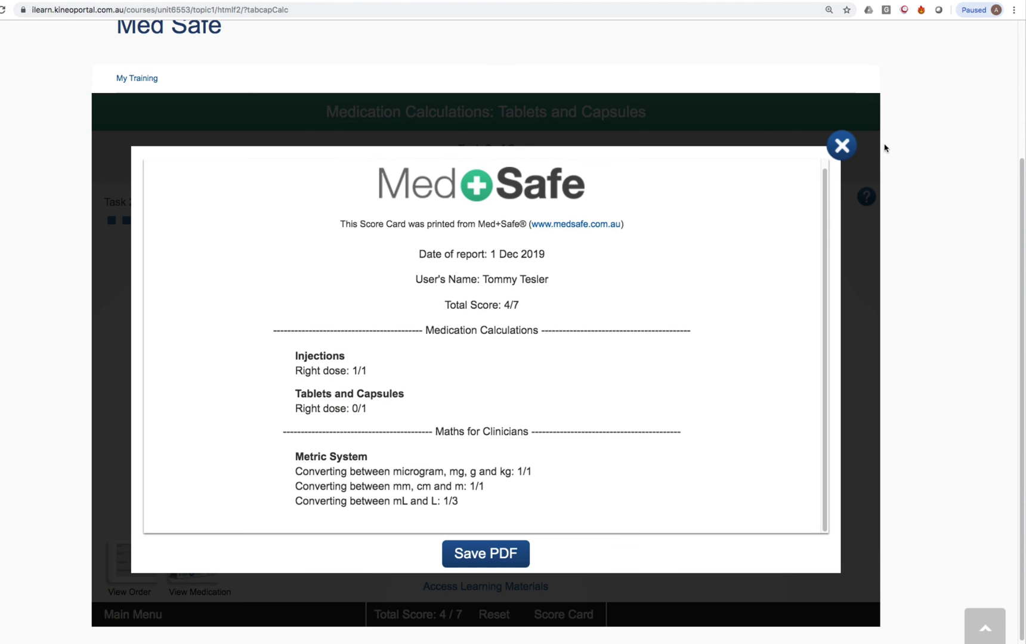
pyautogui.click(844, 150)
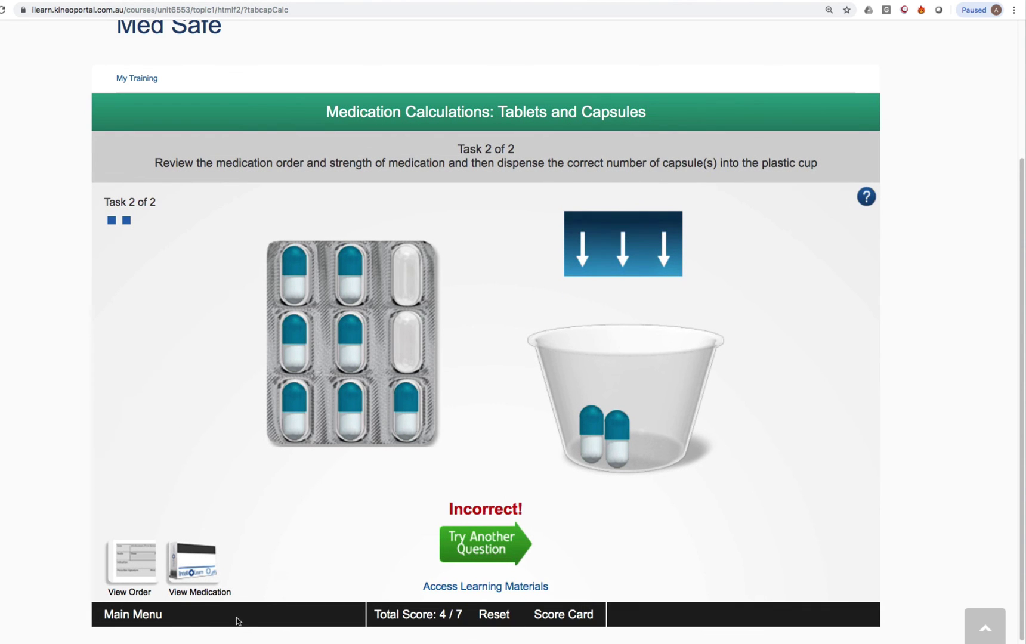
# Return to the main menu and view the Injections practice introduction under Medication Calculations
pyautogui.click(155, 620)
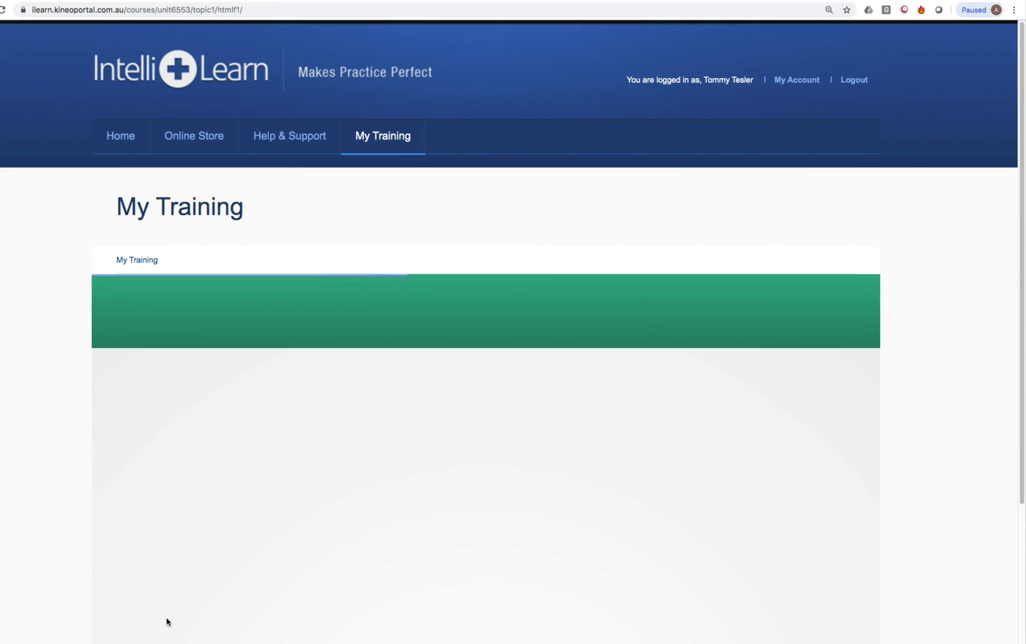
pyautogui.scroll(-3, 177, 614)
pyautogui.click(296, 237)
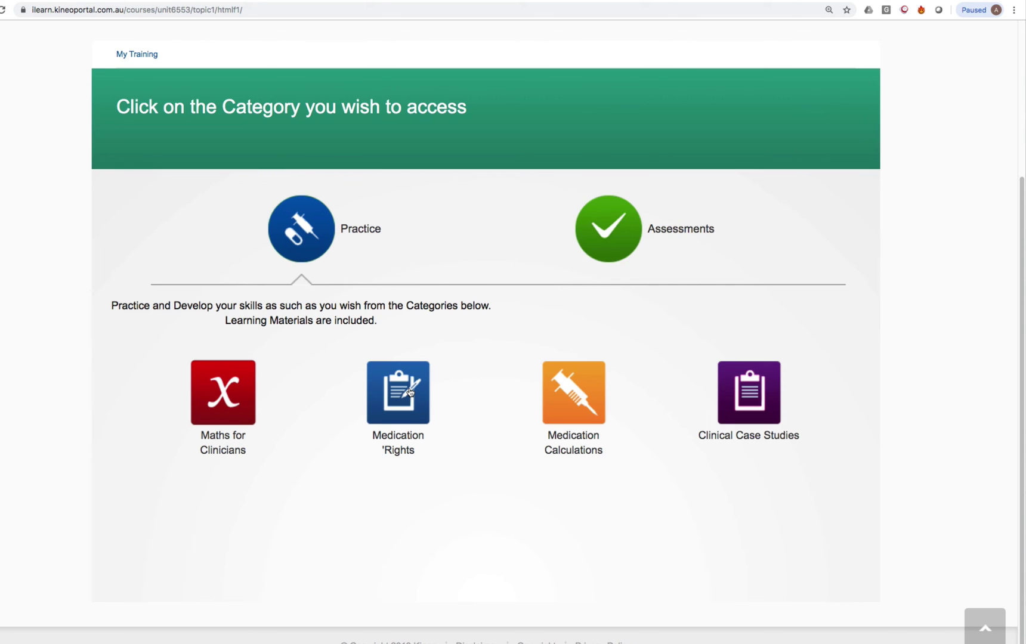
pyautogui.click(565, 399)
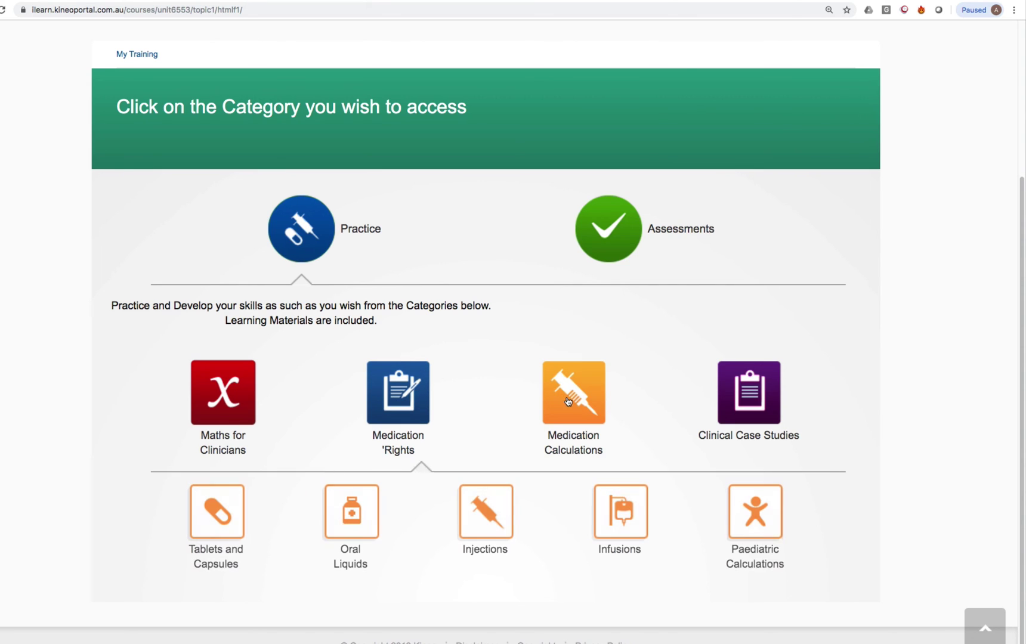
pyautogui.click(485, 517)
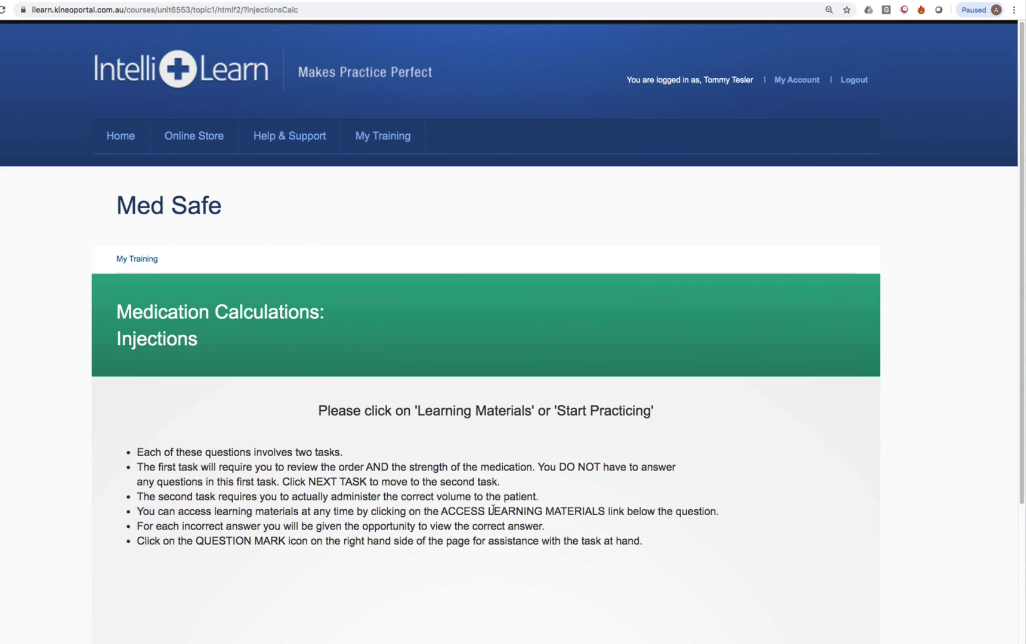
pyautogui.scroll(-3, 493, 512)
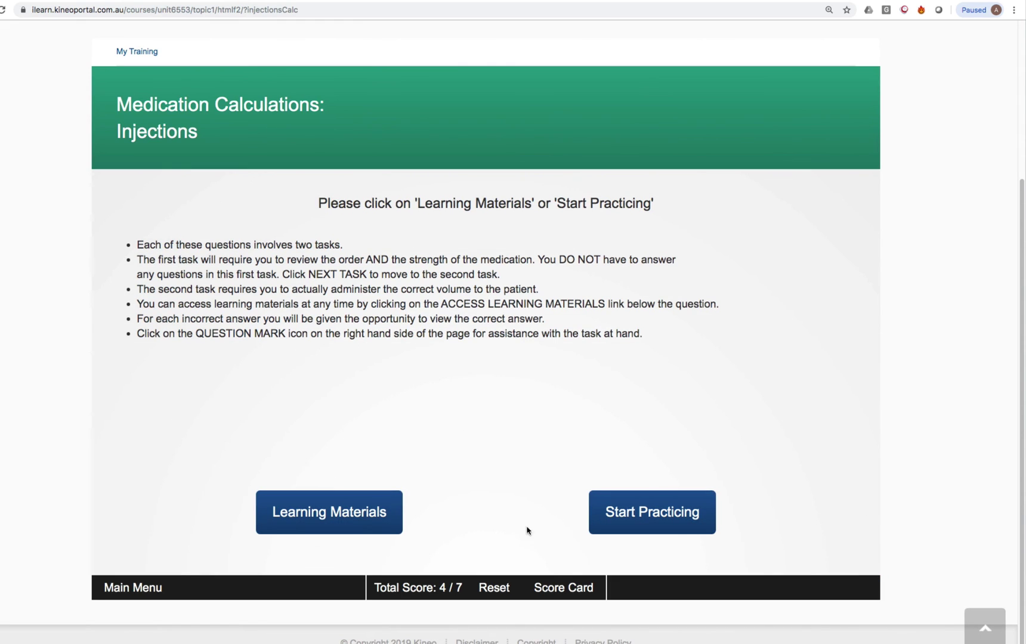
# Return to the main menu and display the available Assessments categories
pyautogui.click(157, 587)
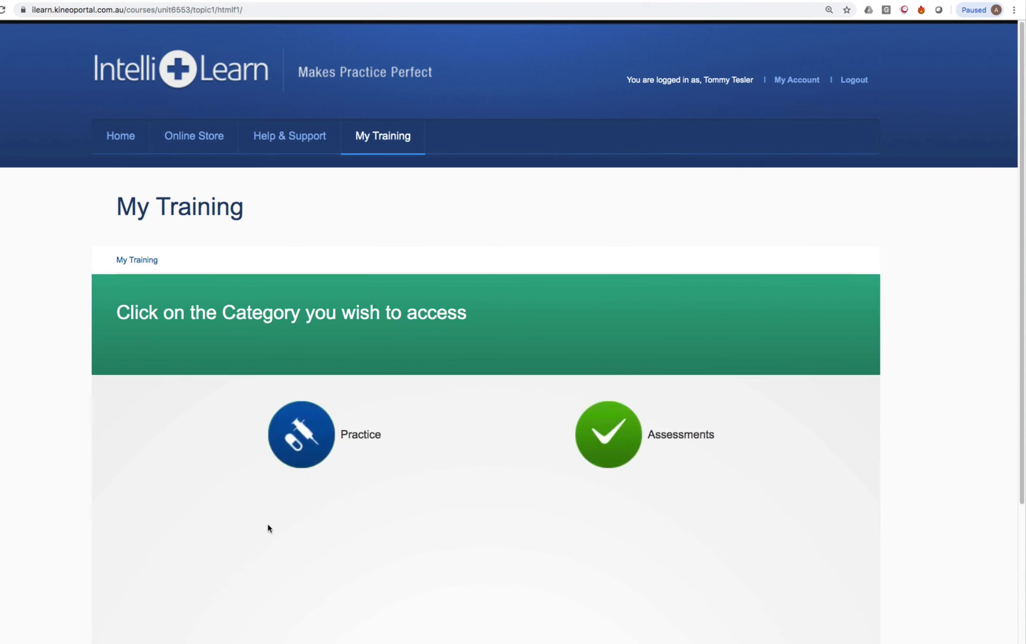
pyautogui.scroll(-2, 269, 527)
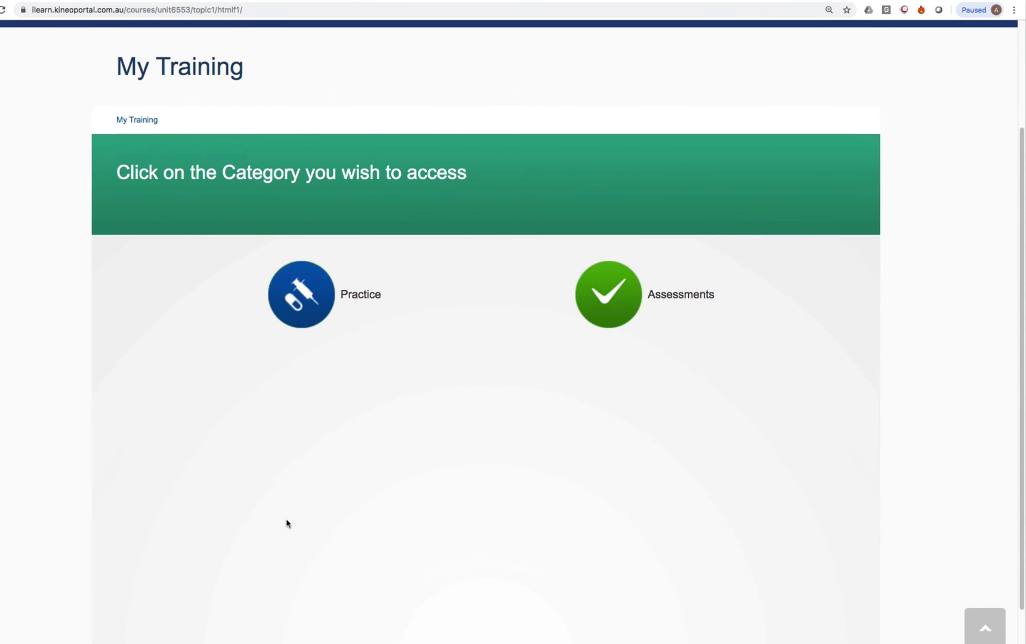
pyautogui.click(611, 319)
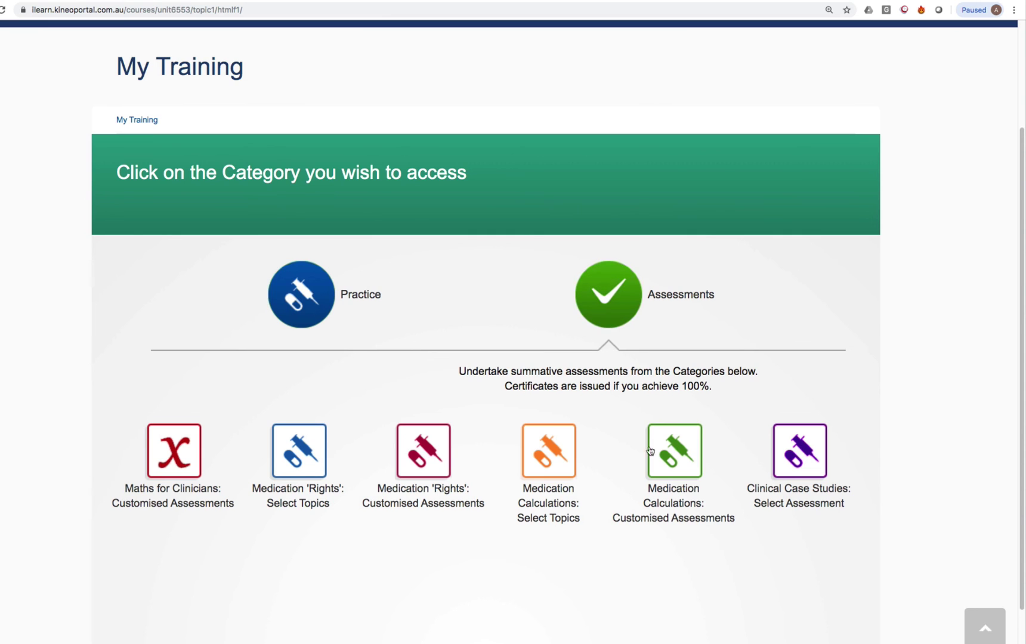
# Browse the assessments offered under Medication Calculations: Customised Assessments, Clinical Case Studies, and Medication Calculations: Select Topics, returning to the customised assessments
pyautogui.scroll(-3, 670, 460)
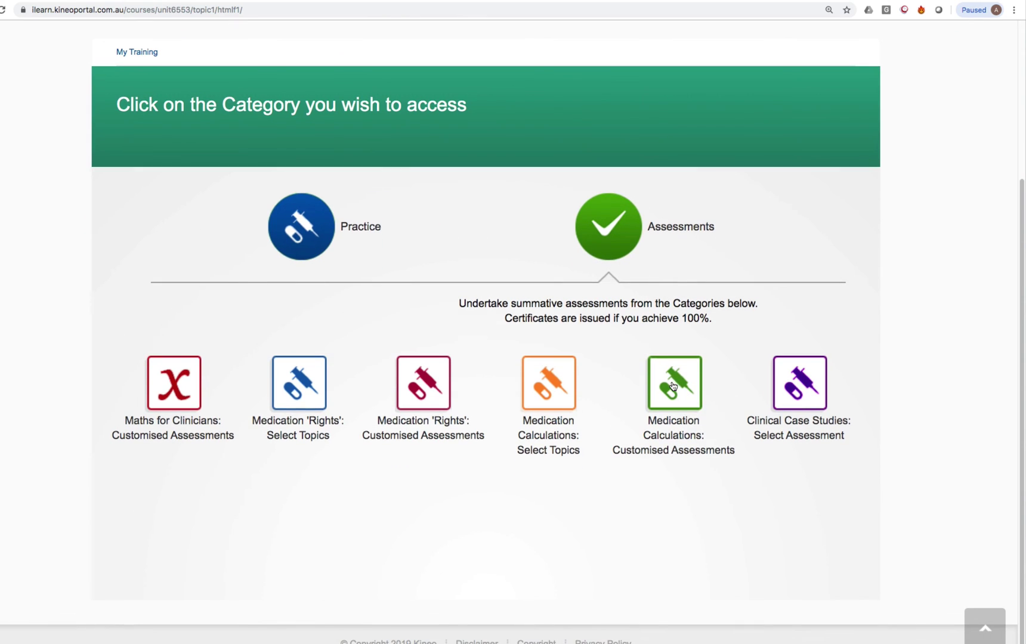
pyautogui.click(673, 385)
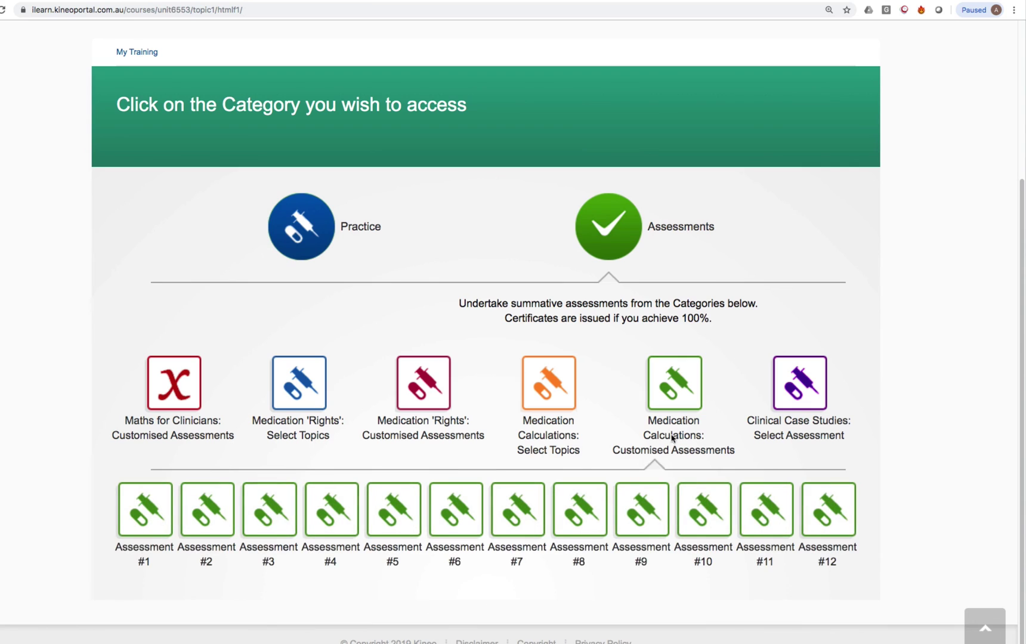
pyautogui.click(782, 389)
pyautogui.click(558, 402)
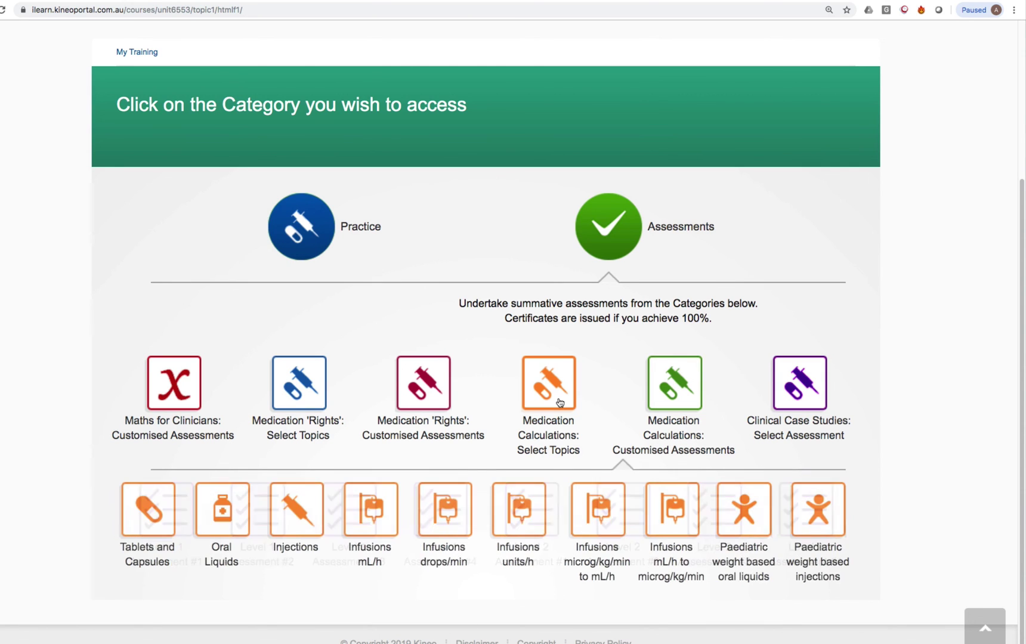
pyautogui.click(671, 408)
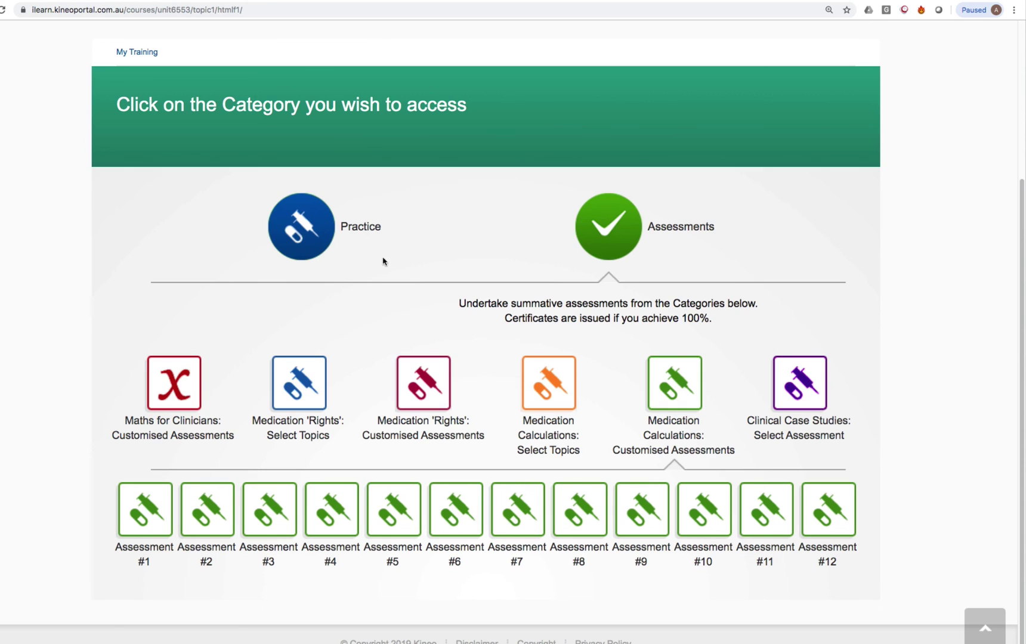
# Compare the Practice categories with the Assessments categories, finishing with the Practice categories displayed
pyautogui.click(297, 241)
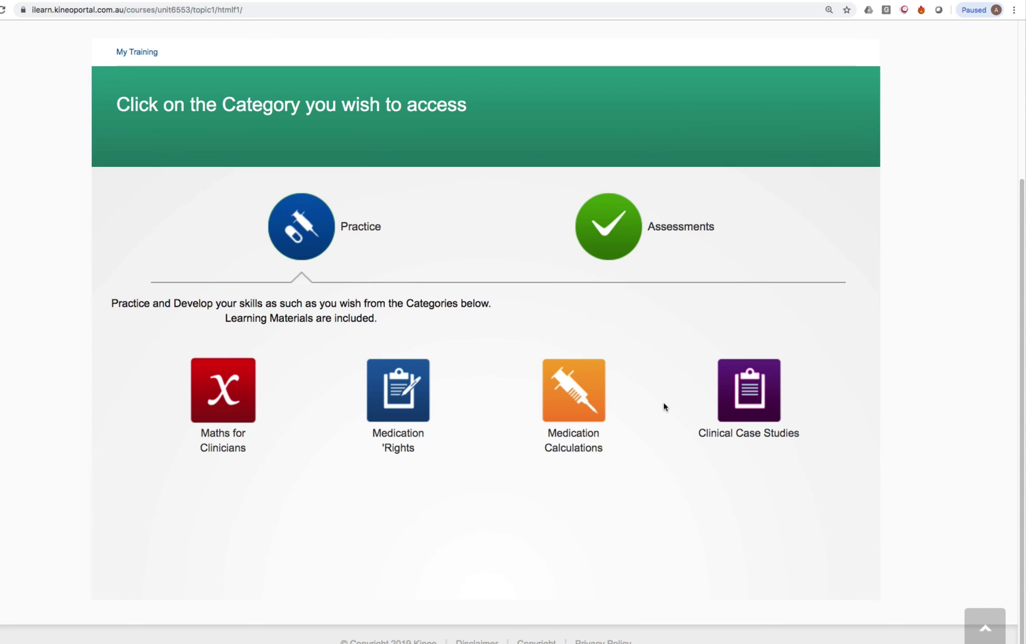
pyautogui.click(618, 239)
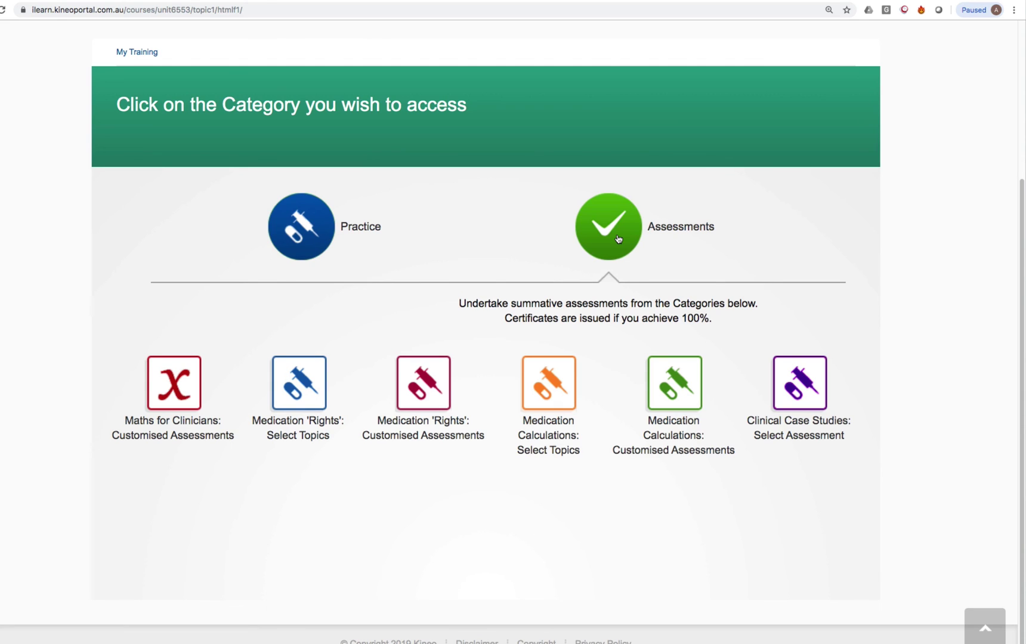
pyautogui.click(330, 243)
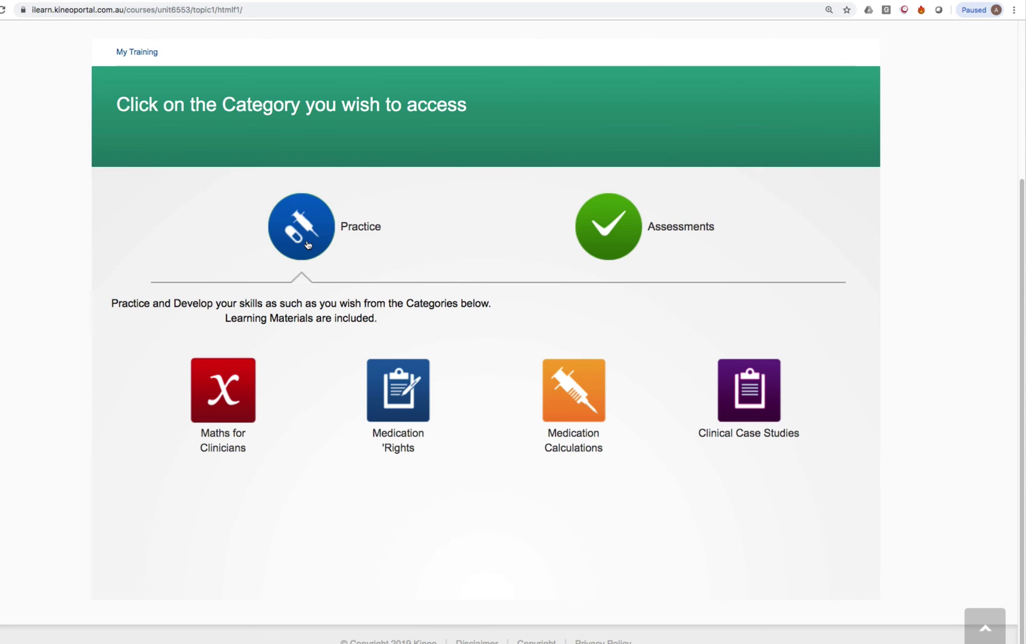
pyautogui.click(308, 244)
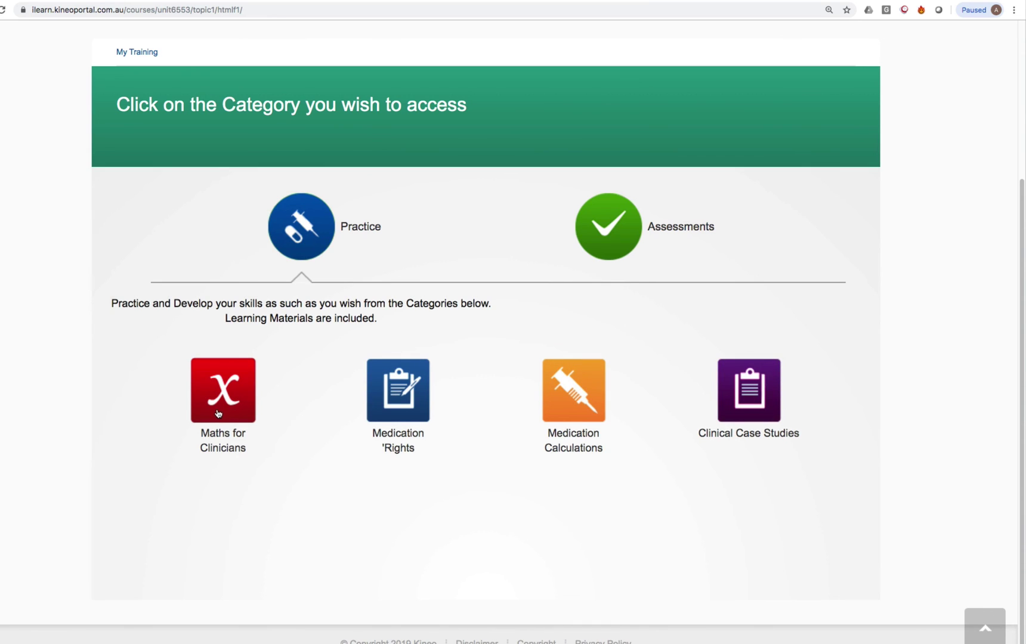